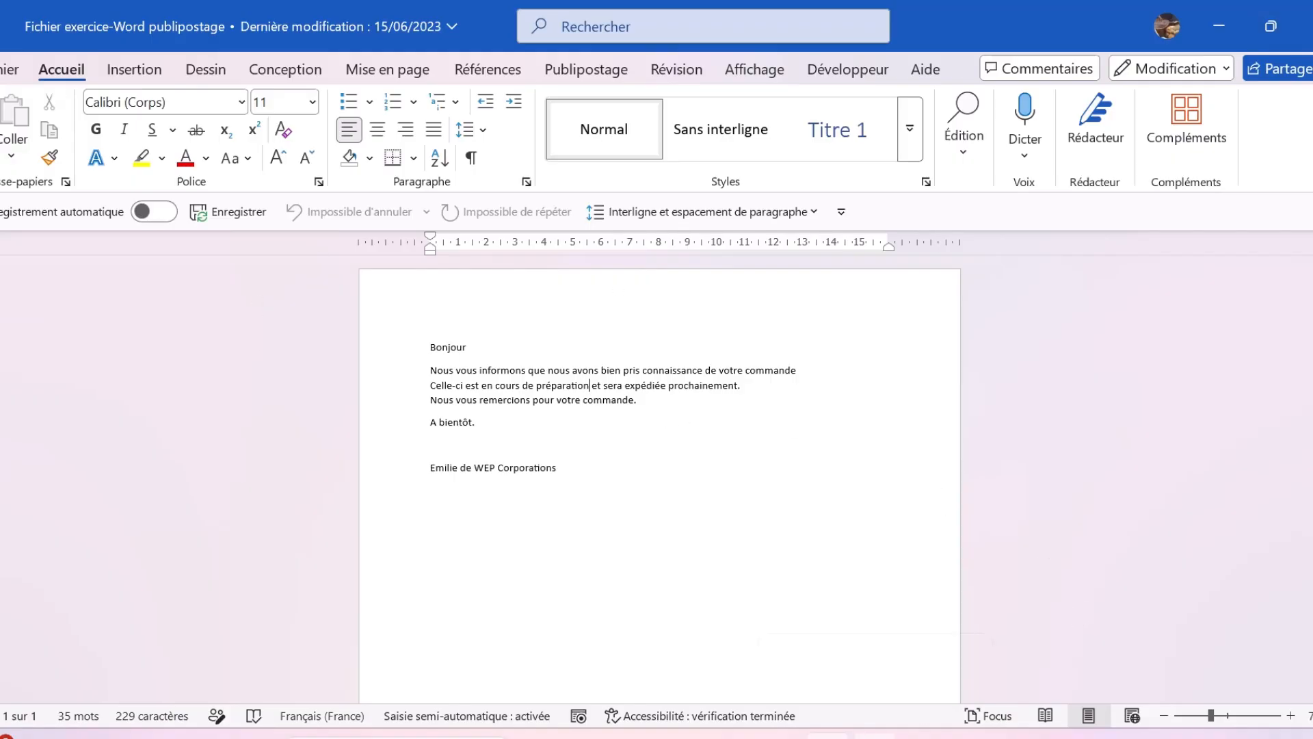
# Step: Switch to Excel to examine the columns of the recipient list workbook, and return to the letter in Word
pyautogui.click(875, 736)
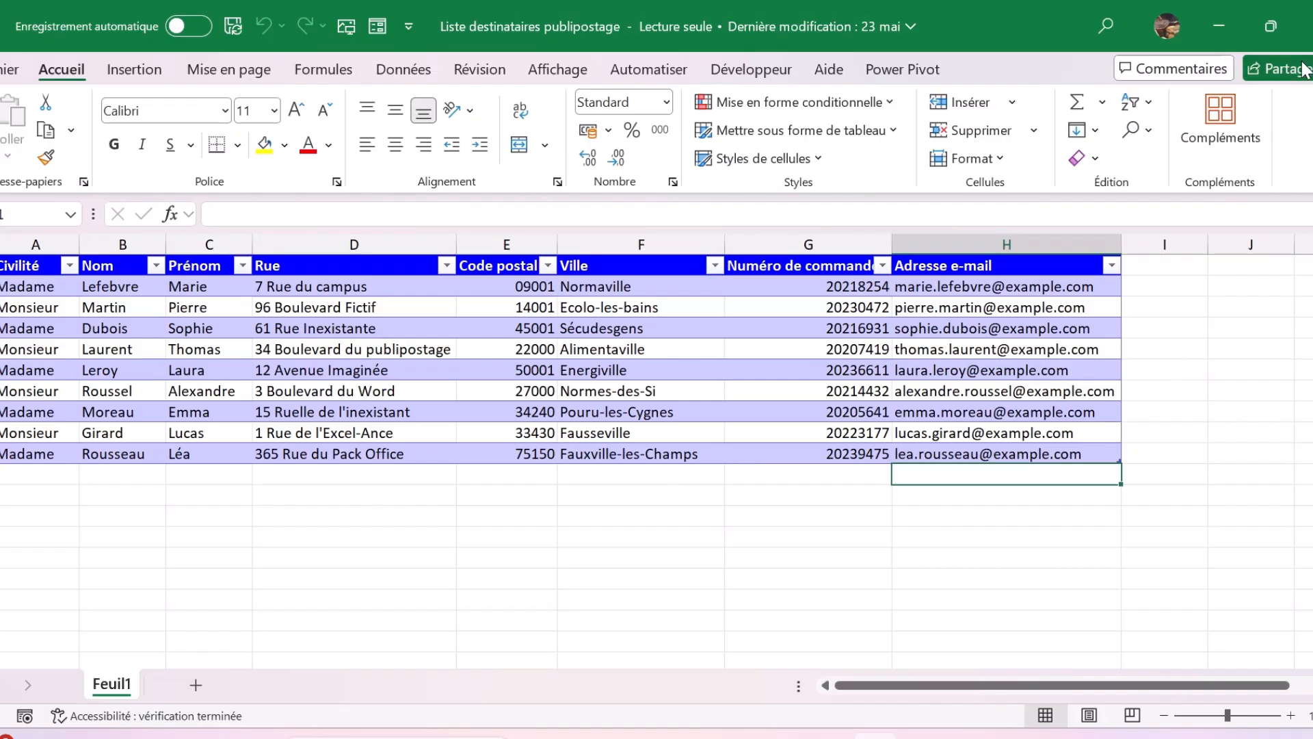
pyautogui.click(1309, 29)
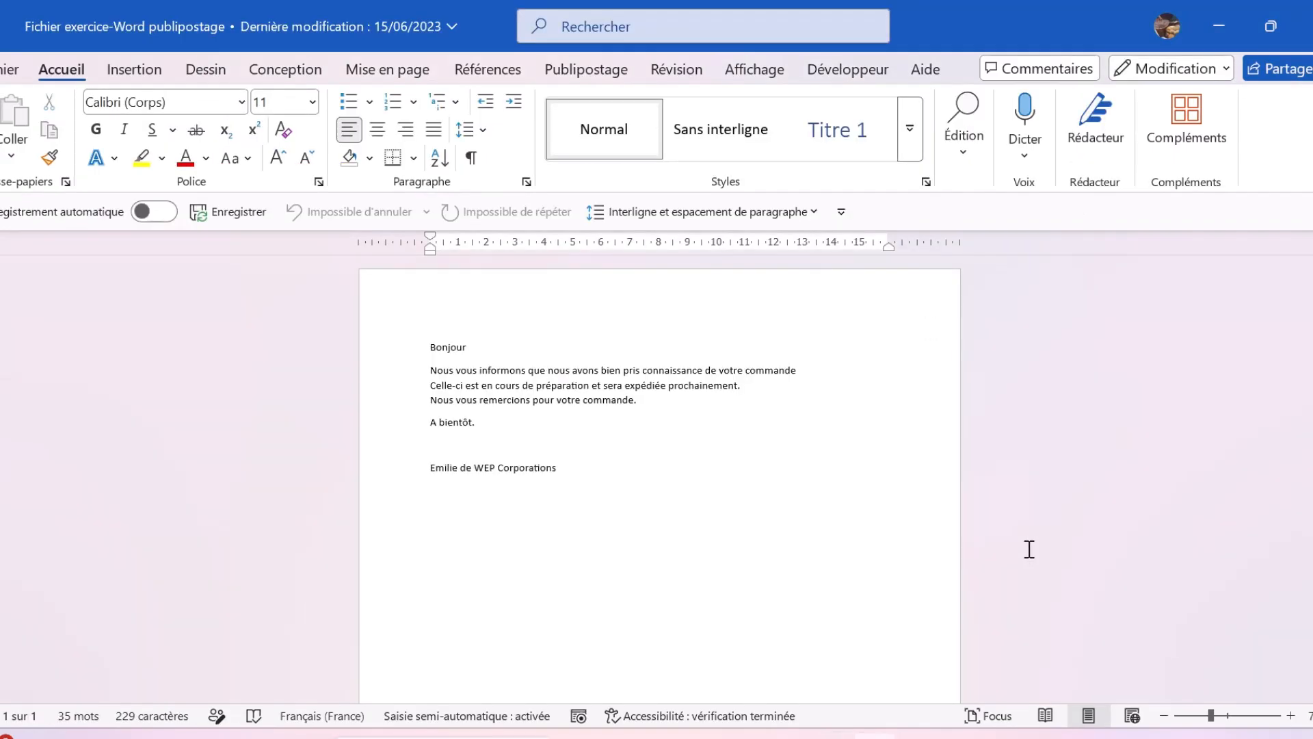
pyautogui.click(558, 404)
# Step: Attach the existing list "Liste destinataires publipostage" from the Exercice 2 folder as recipients, using sheet Feuil1$ with column headers in its first row
pyautogui.click(615, 74)
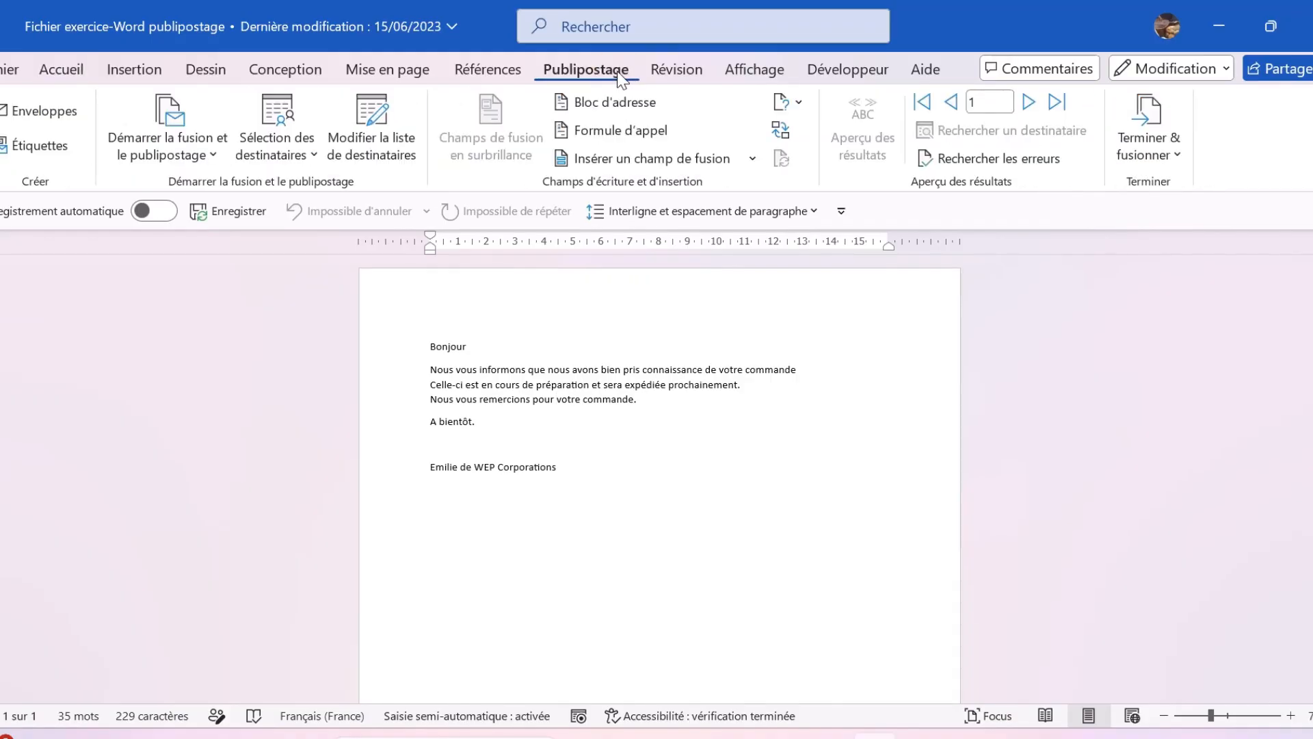
pyautogui.click(286, 151)
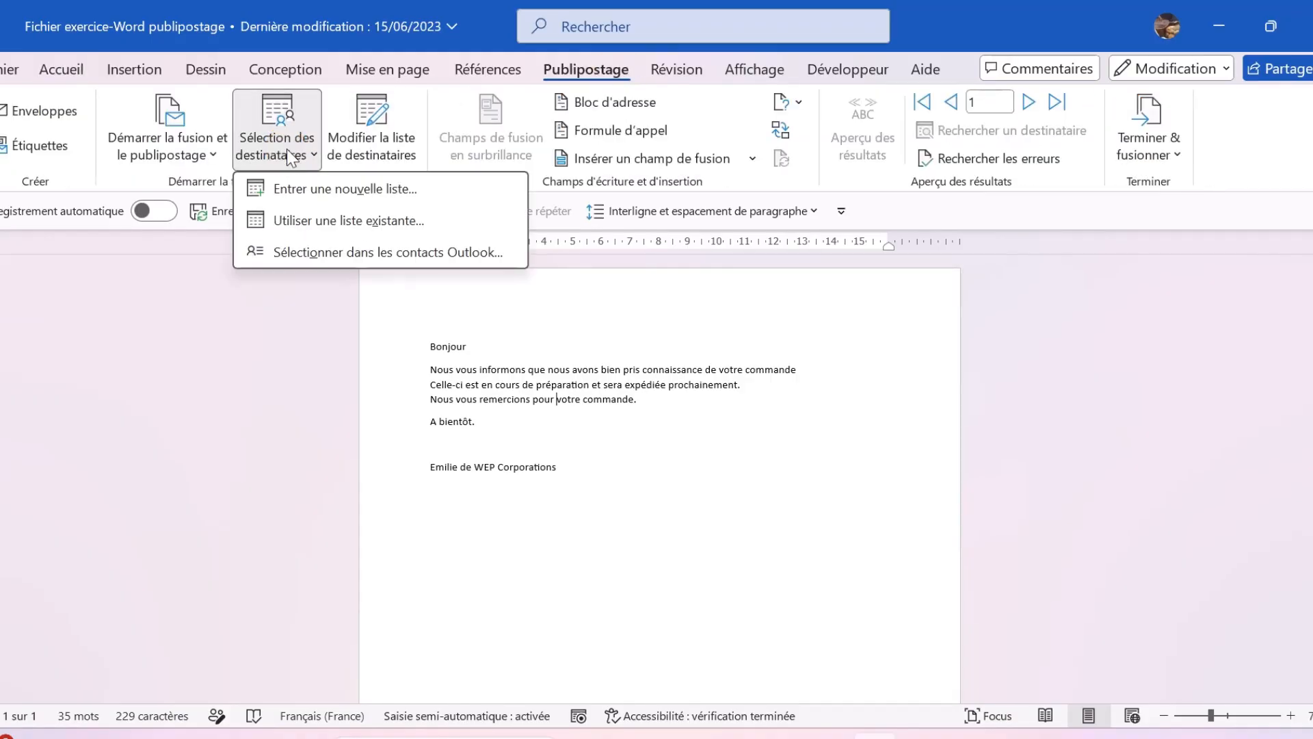
pyautogui.click(362, 226)
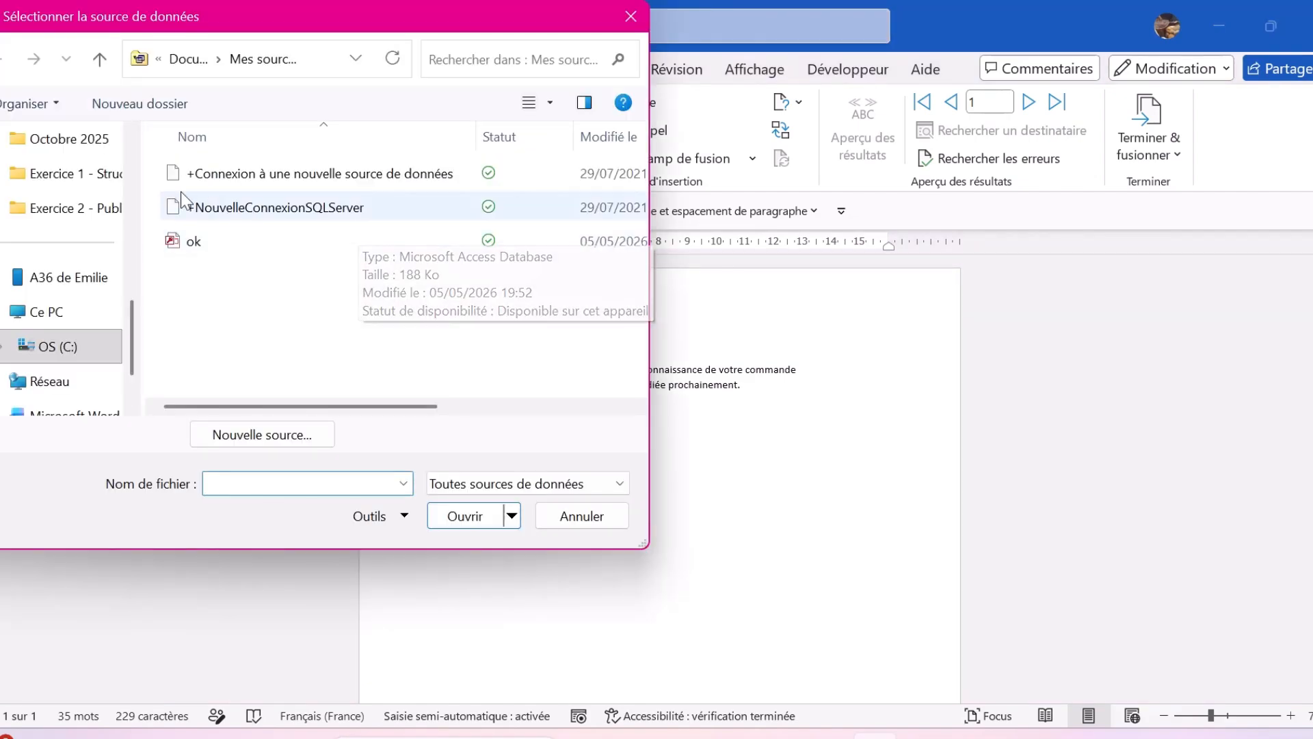
pyautogui.click(45, 213)
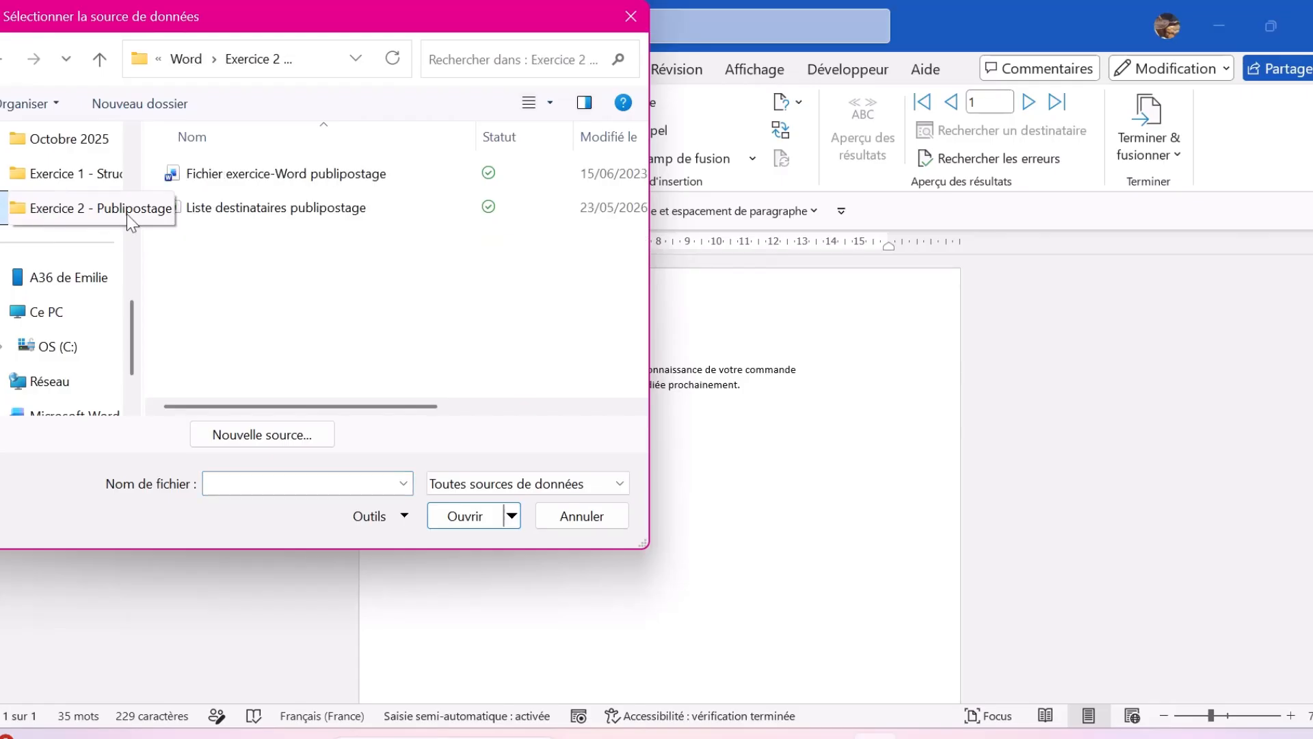
pyautogui.doubleClick(284, 212)
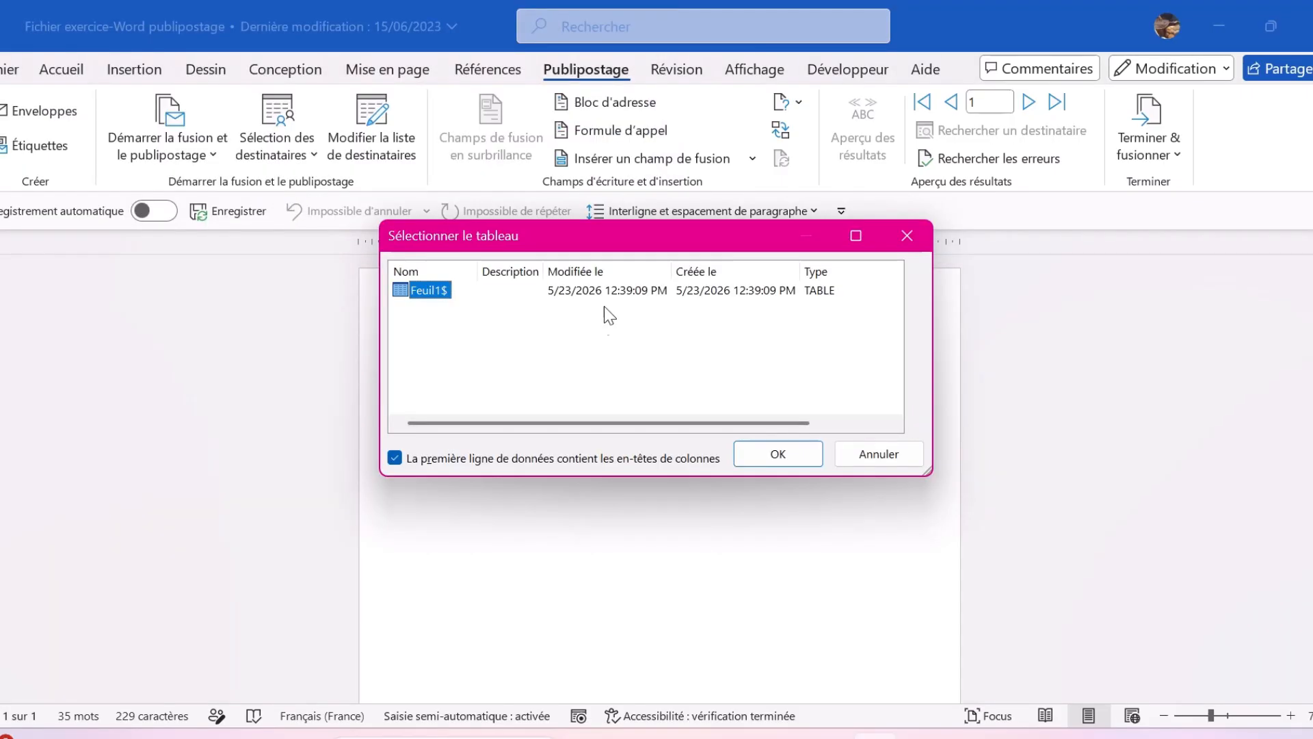
pyautogui.click(785, 460)
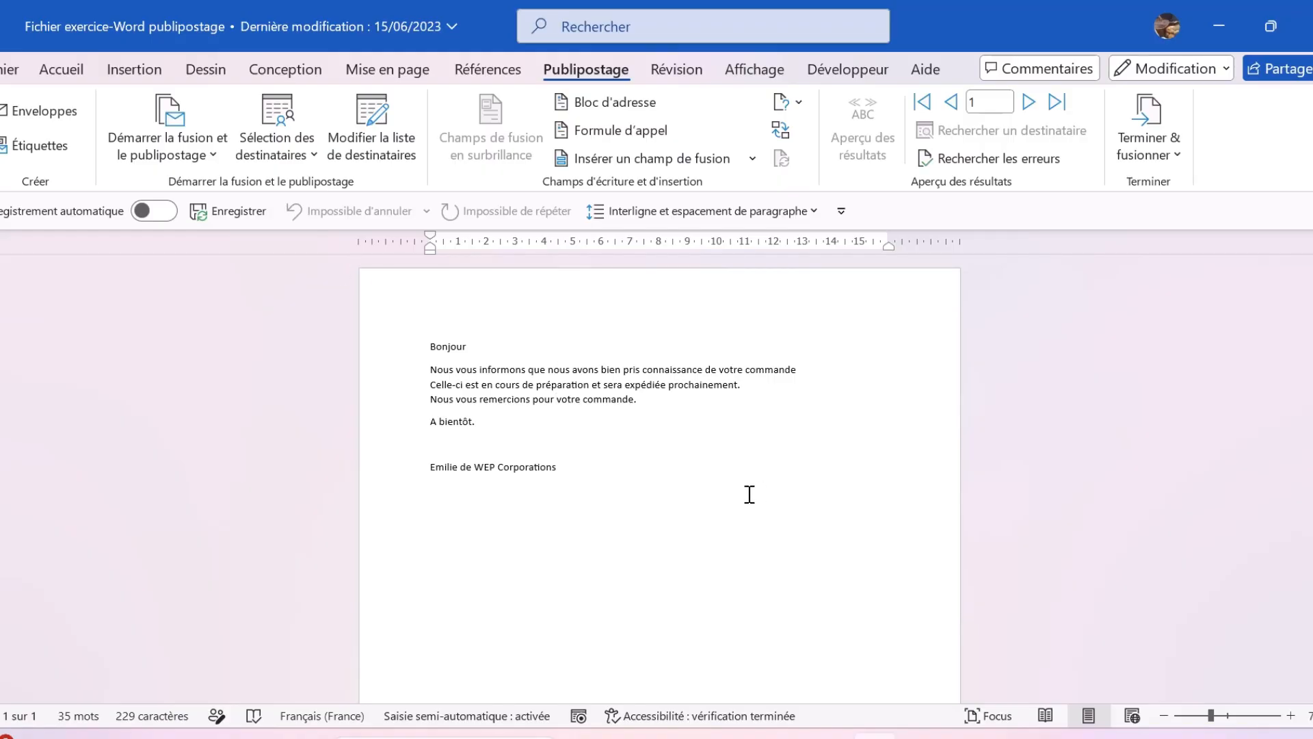
# Step: Start the step-by-step mail merge wizard, and review the rows and columns of the recipient list before accepting it
pyautogui.click(182, 148)
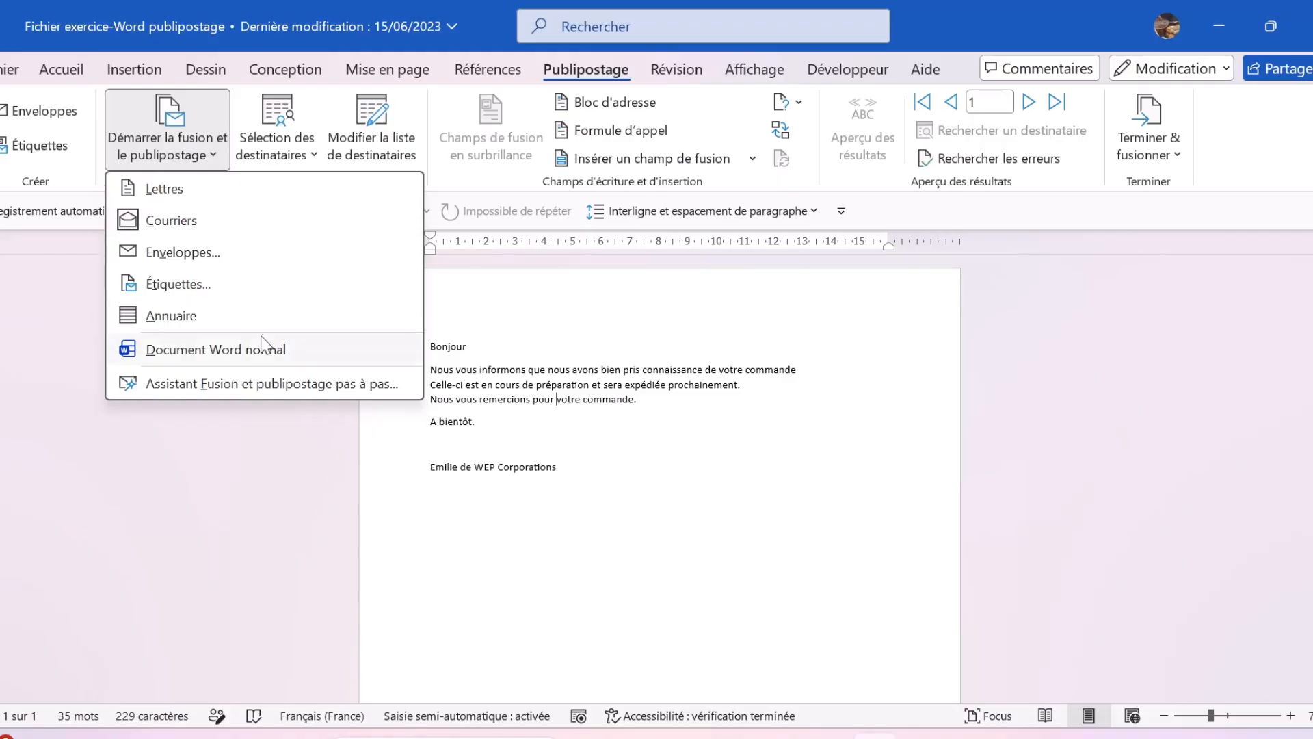
pyautogui.click(236, 386)
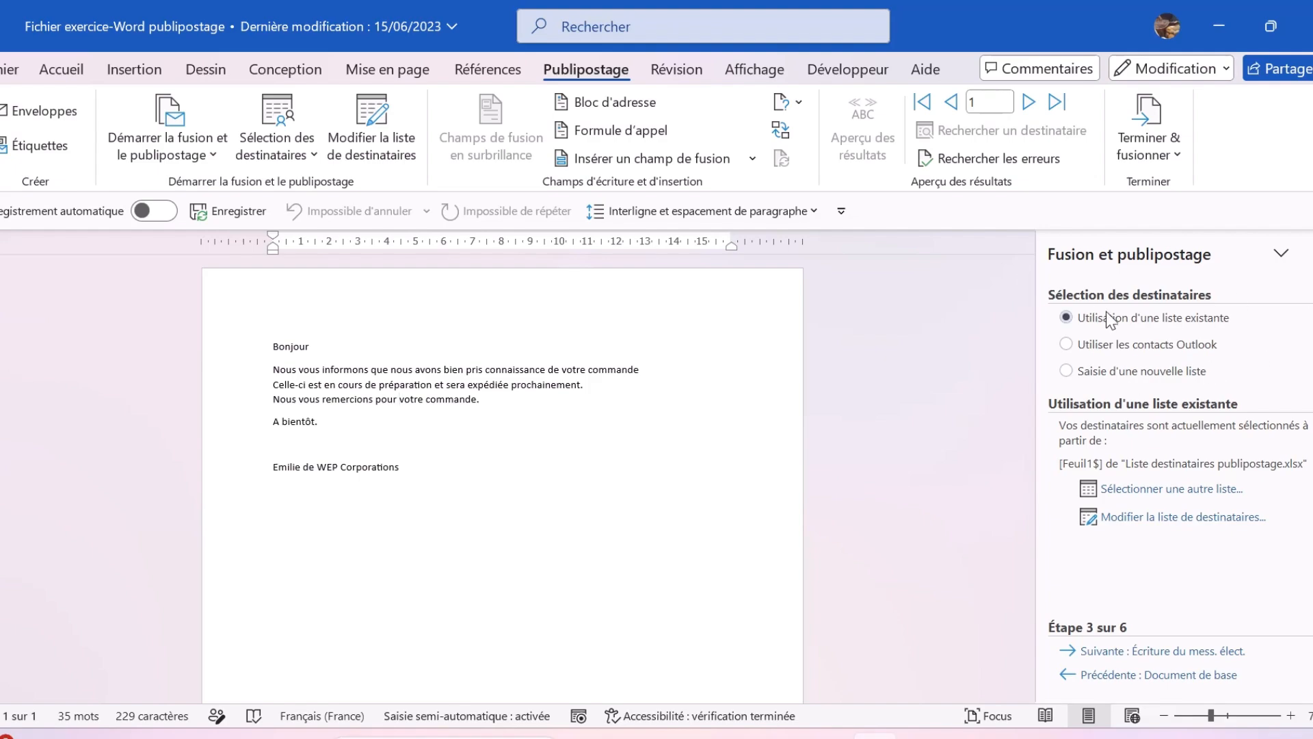
pyautogui.click(1107, 520)
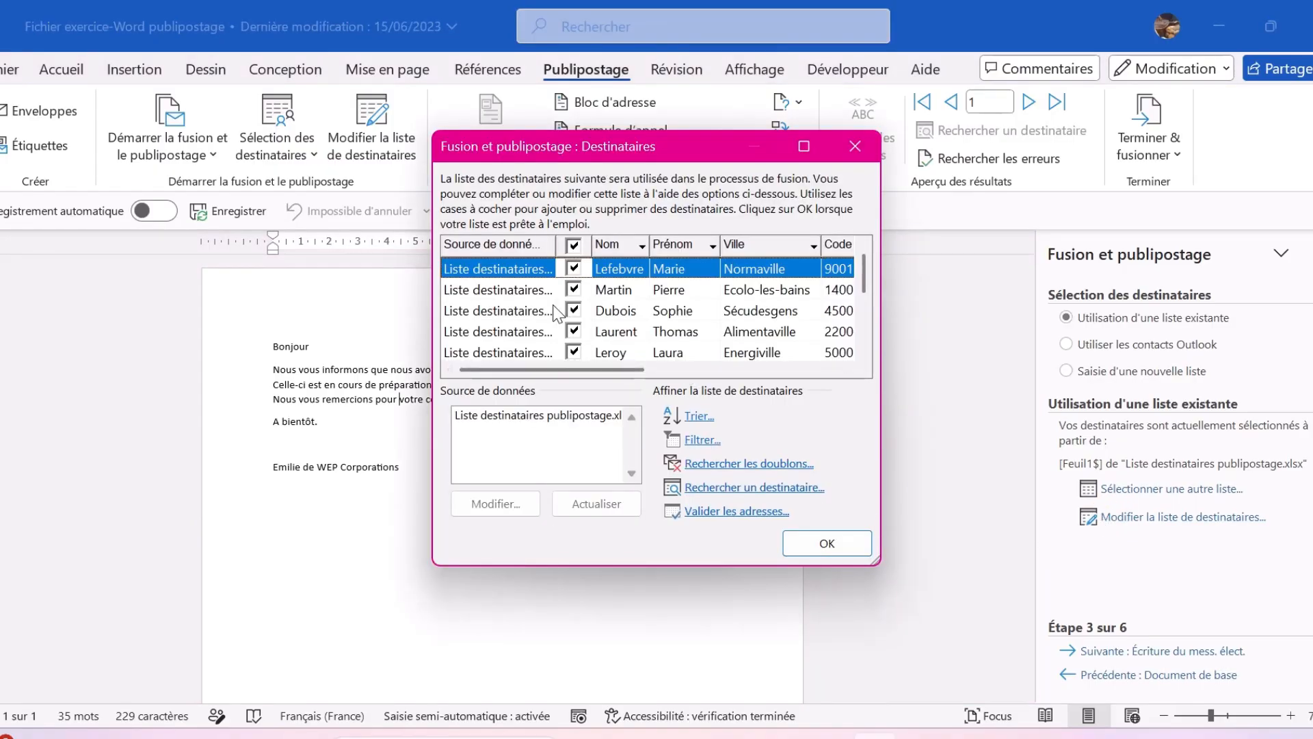
pyautogui.scroll(-2, 557, 315)
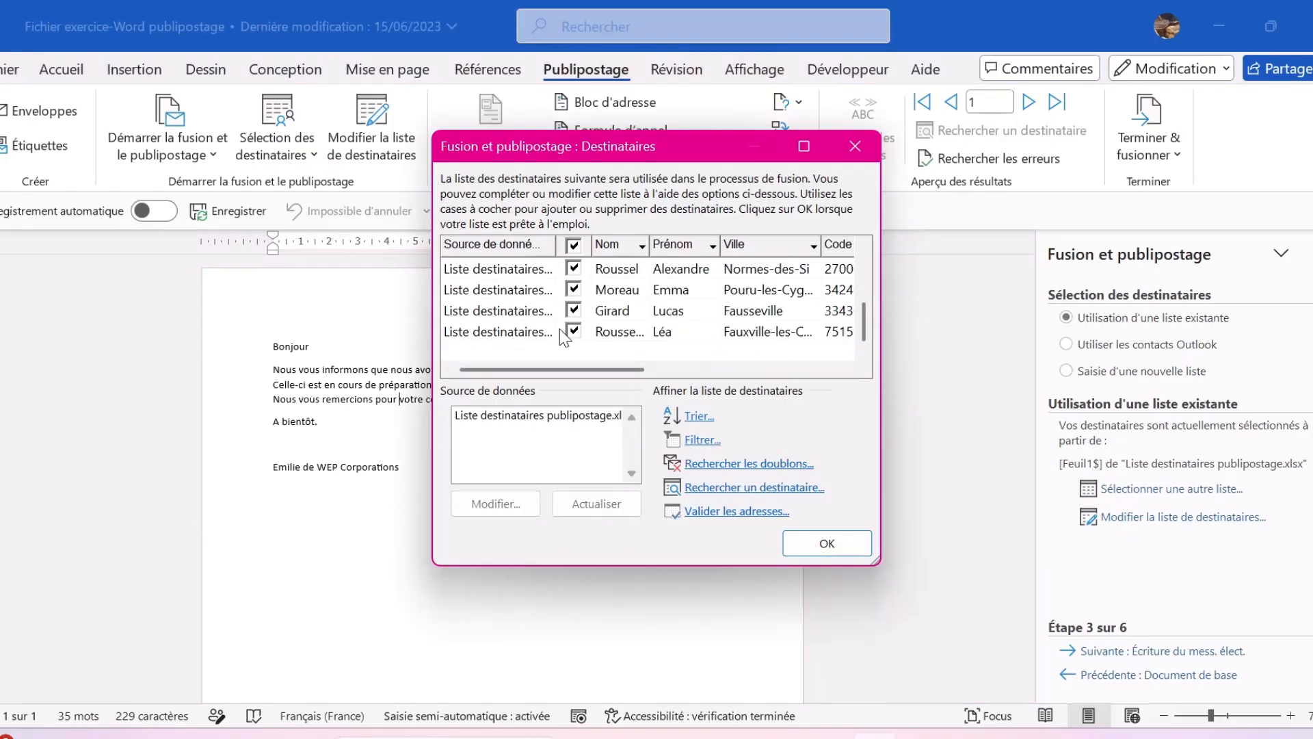
pyautogui.moveTo(552, 368); pyautogui.dragTo(815, 376)
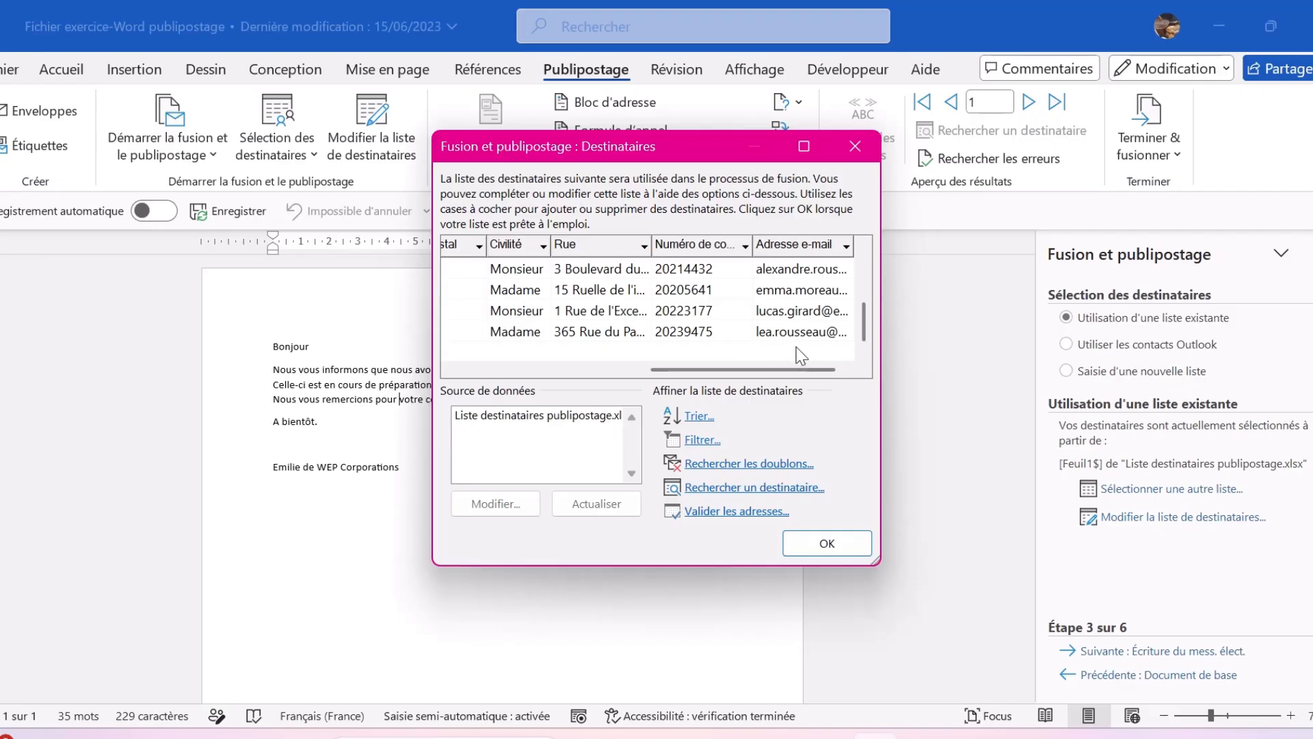
pyautogui.moveTo(736, 369); pyautogui.dragTo(462, 350)
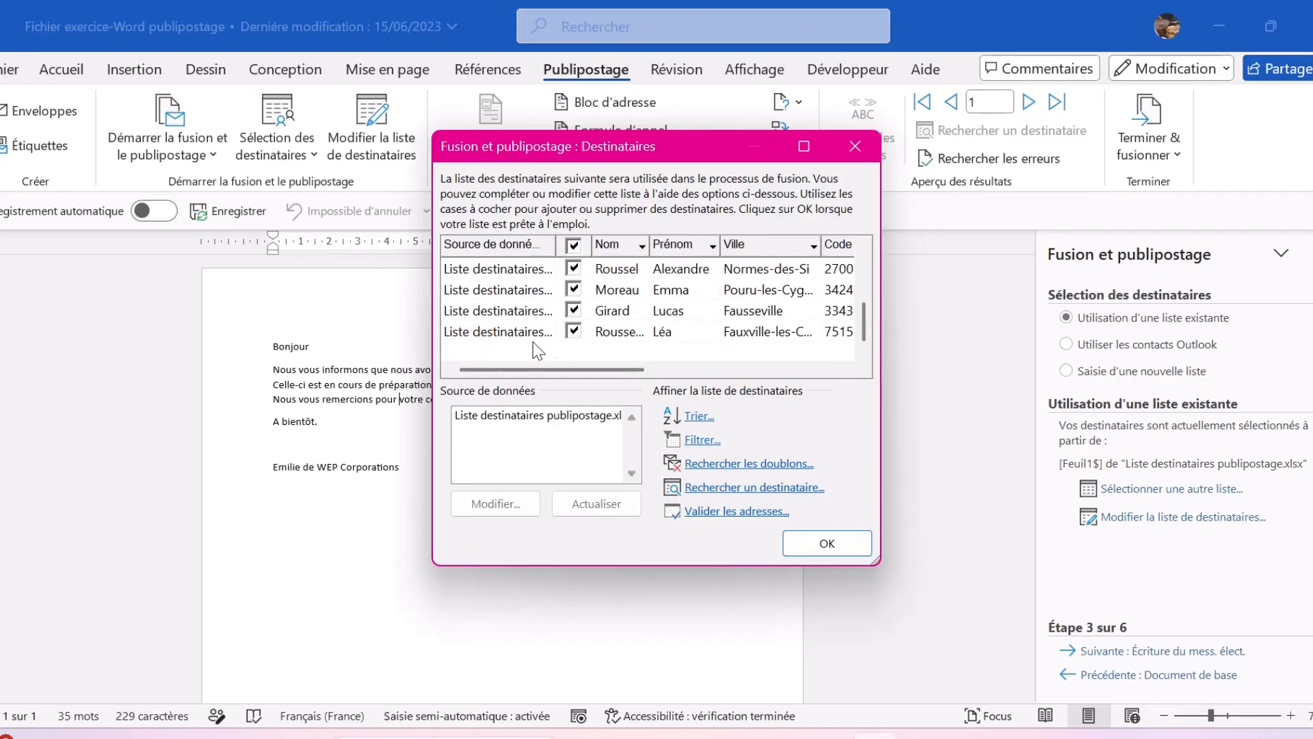
pyautogui.moveTo(589, 371)
pyautogui.mouseDown()
pyautogui.moveTo(830, 381)
pyautogui.moveTo(571, 379)
pyautogui.mouseUp()
pyautogui.click(855, 541)
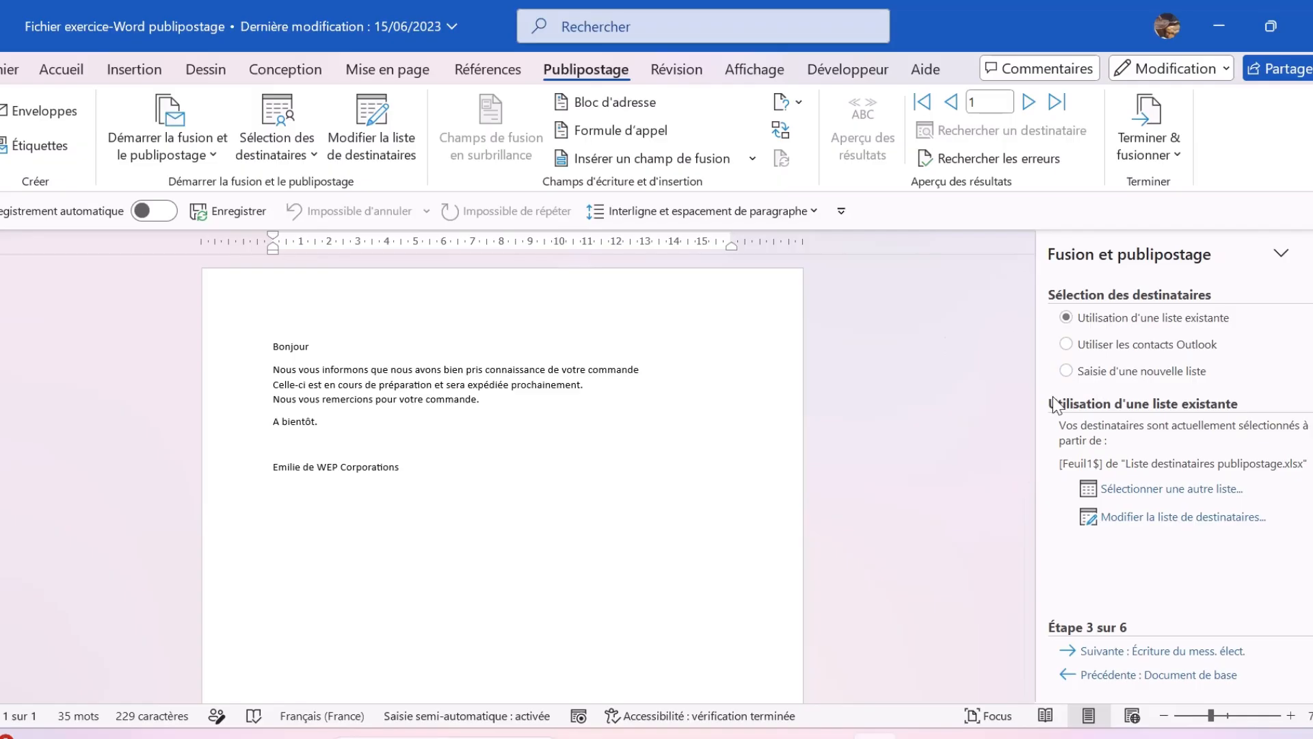
# Step: Advance the mail merge wizard from recipient selection to the message-writing stage
pyautogui.click(1133, 653)
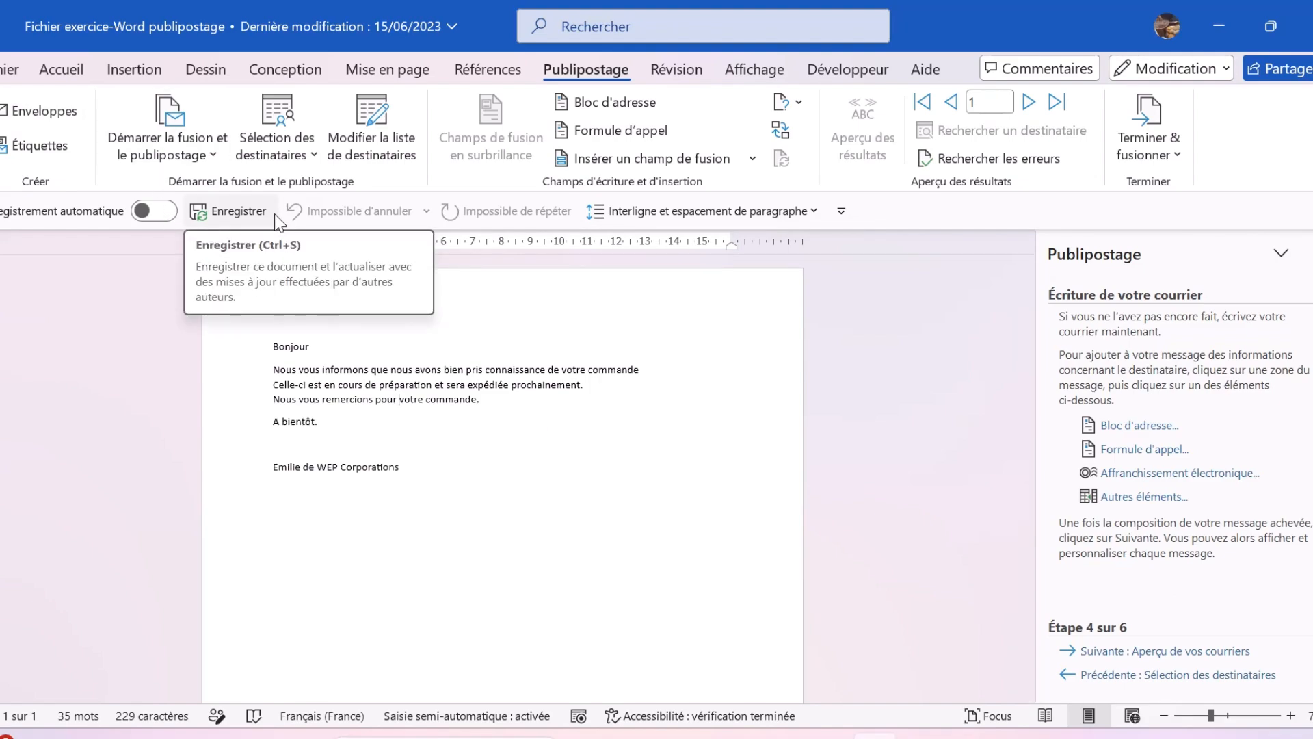
pyautogui.click(221, 155)
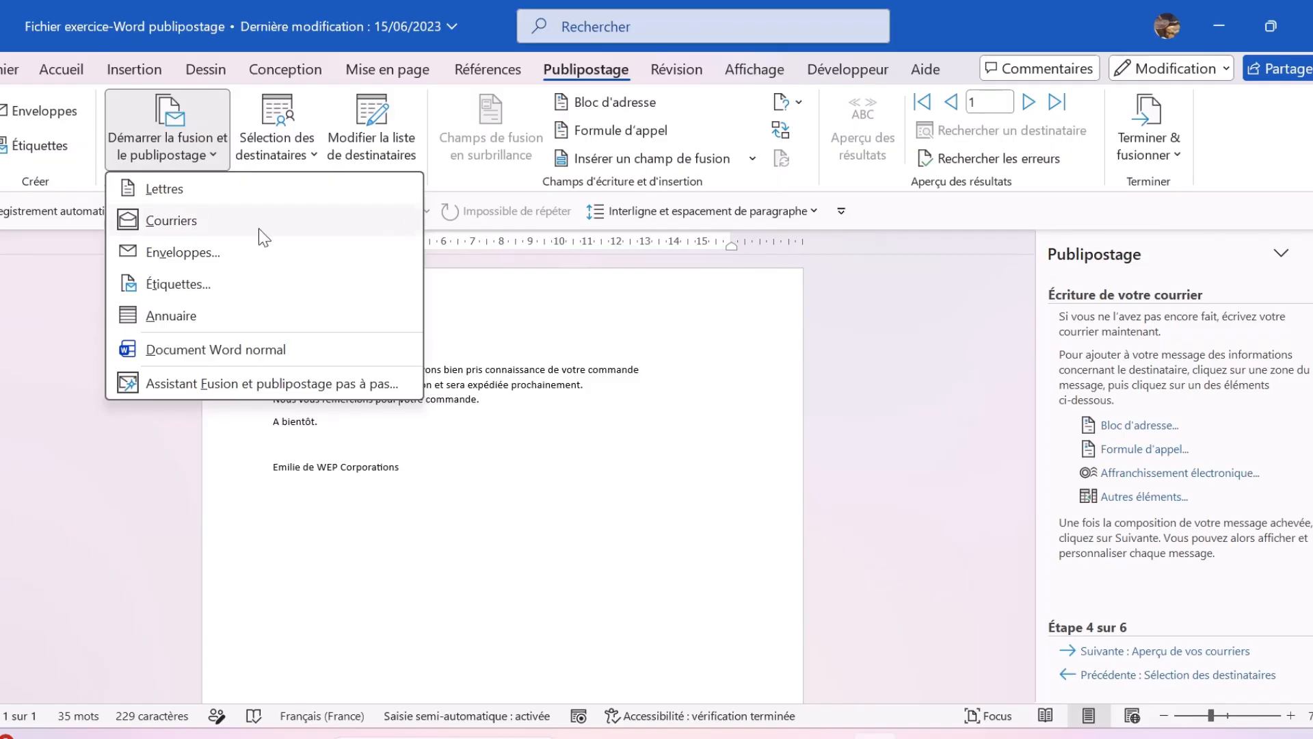
pyautogui.click(603, 502)
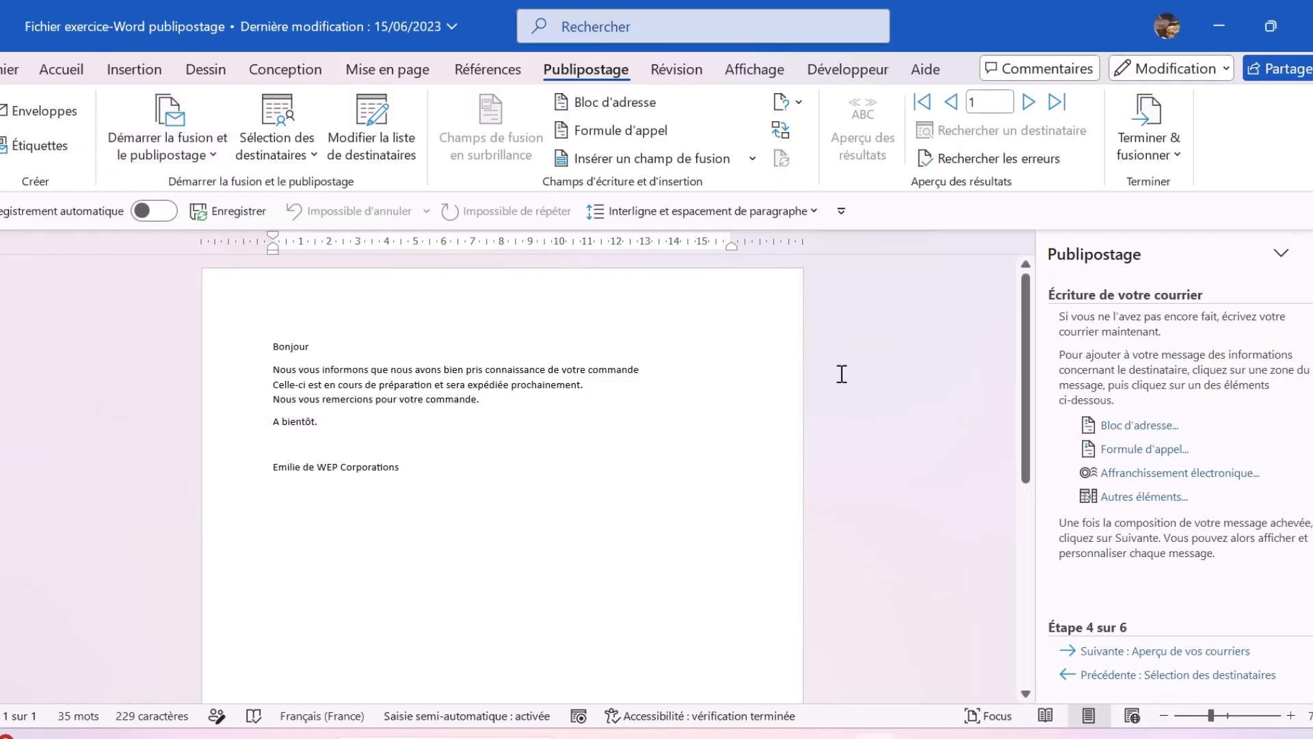
# Step: Insert the Civilité, Nom and Prénom merge fields after "Bonjour", separated by spaces
pyautogui.click(338, 346)
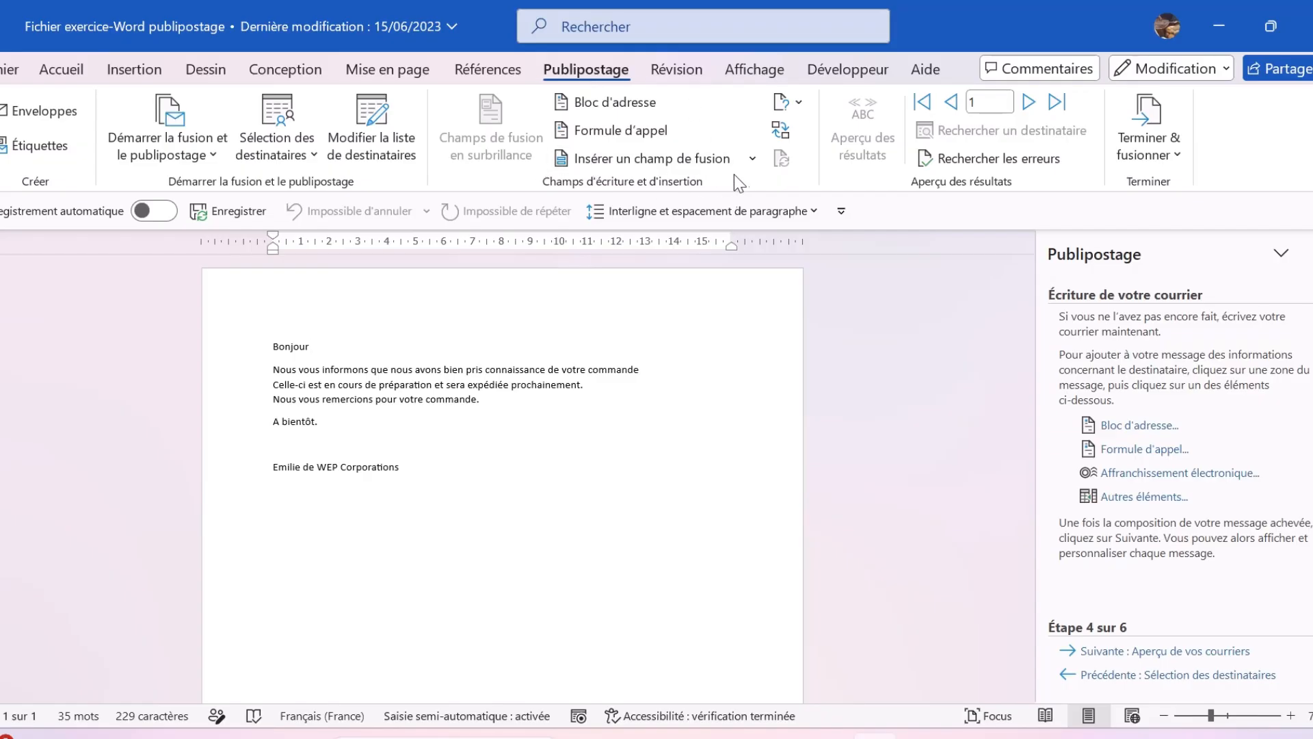
pyautogui.click(752, 158)
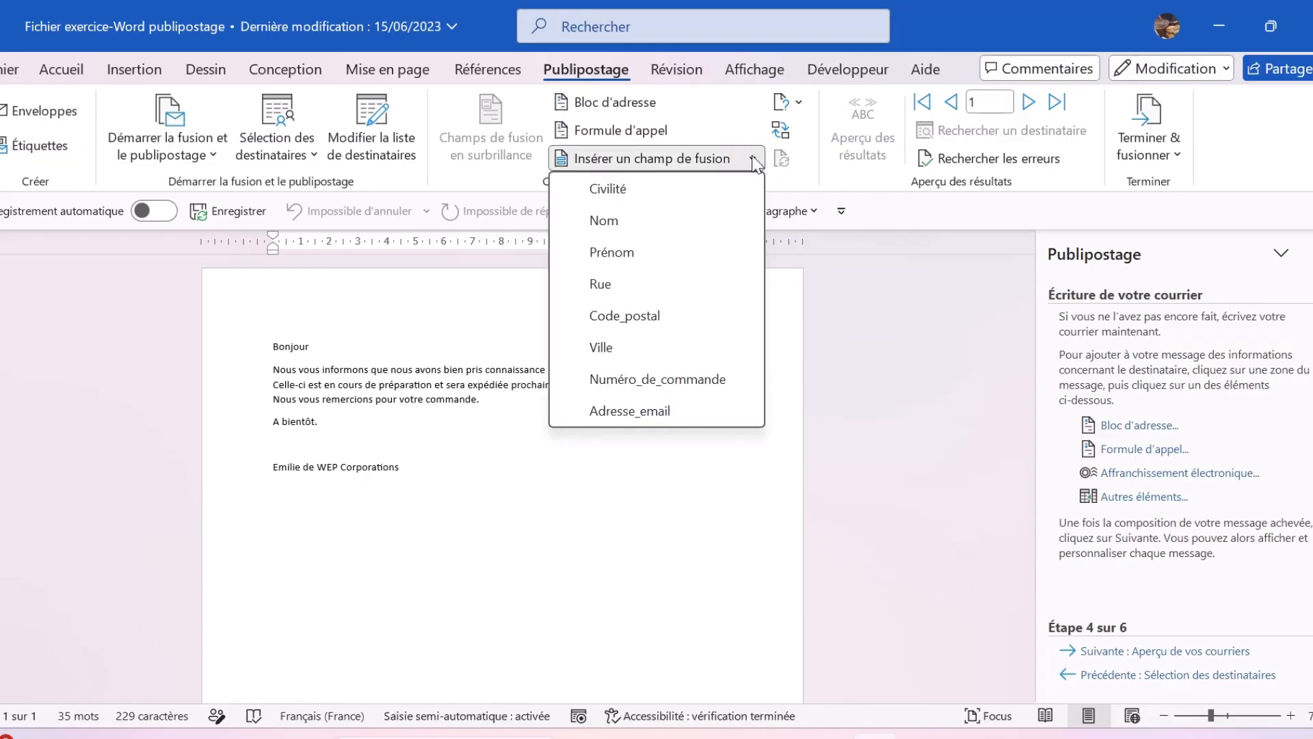
pyautogui.click(672, 194)
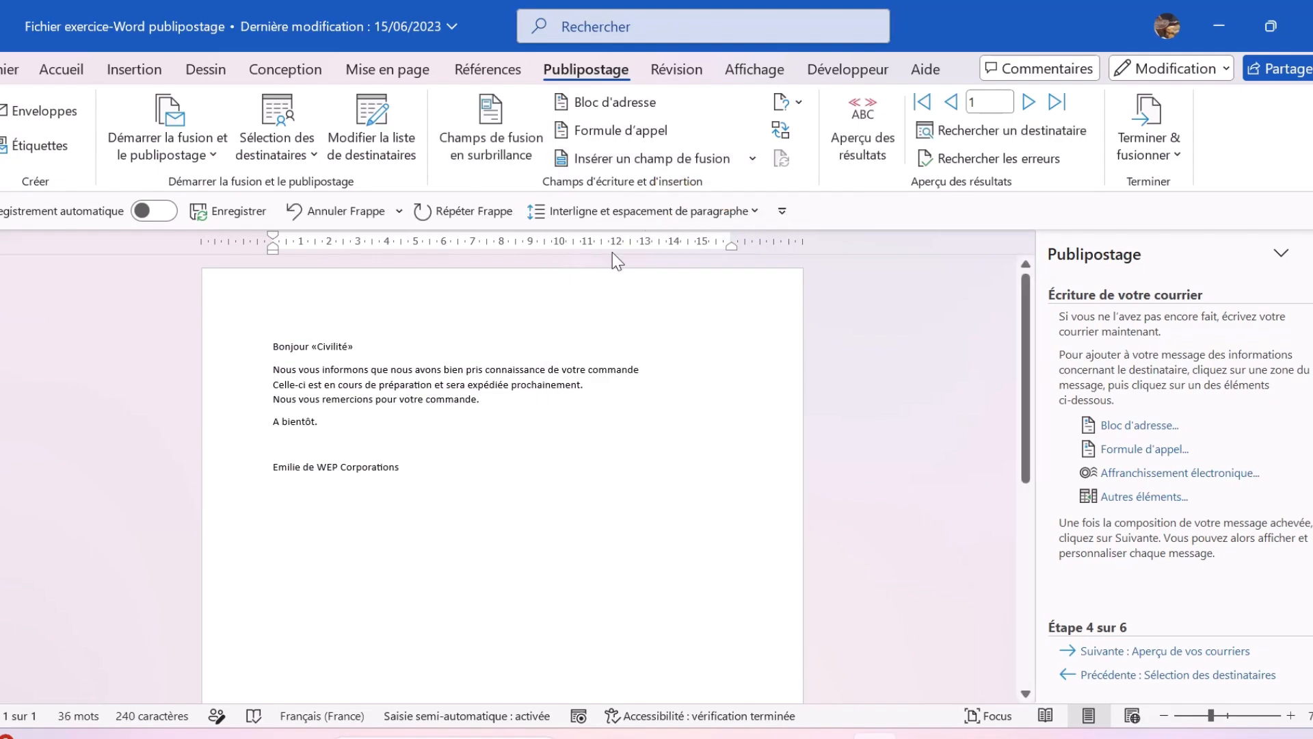
pyautogui.click(750, 160)
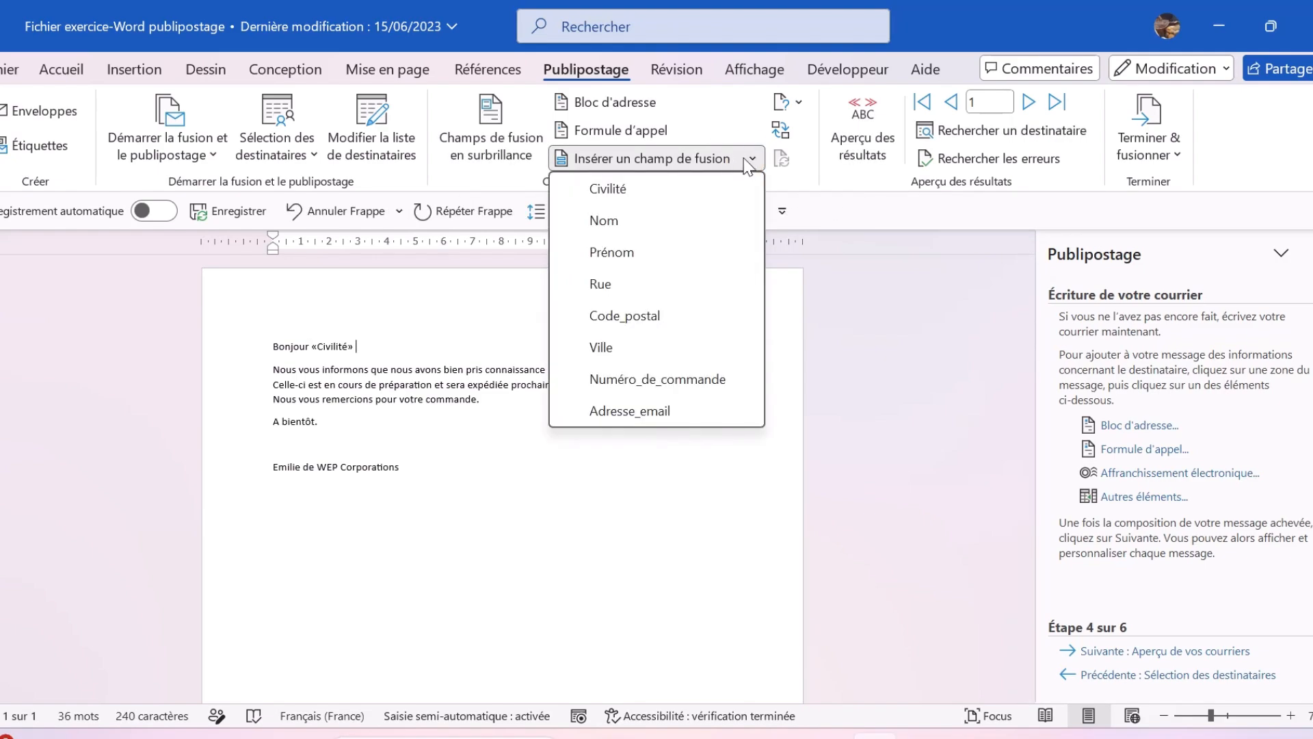
pyautogui.click(655, 223)
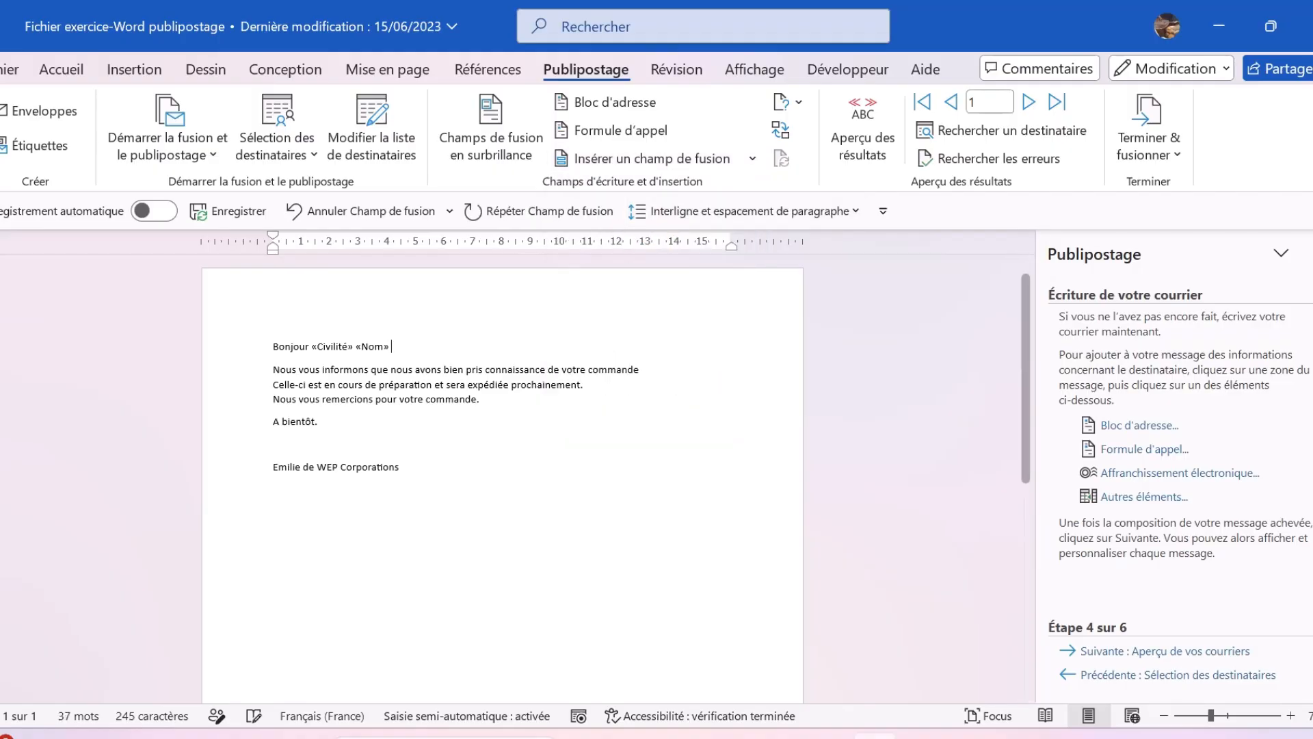
pyautogui.click(753, 160)
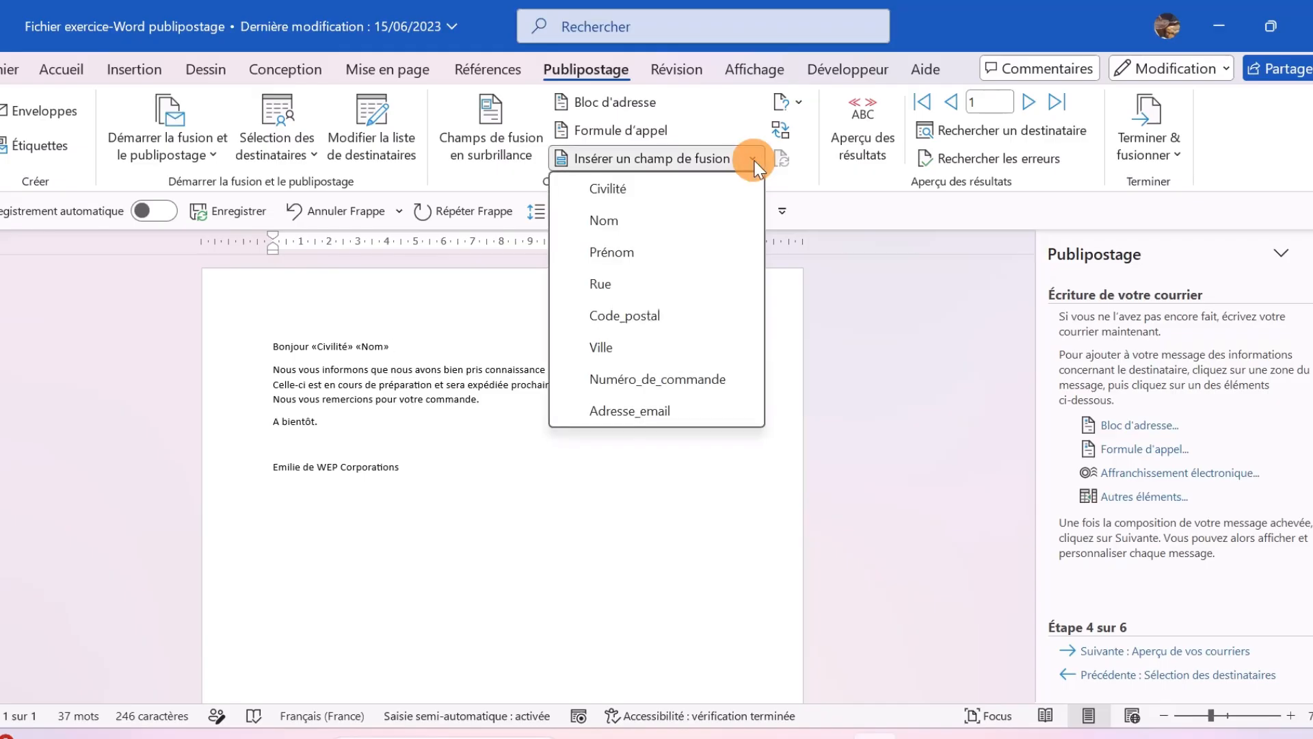
pyautogui.click(670, 251)
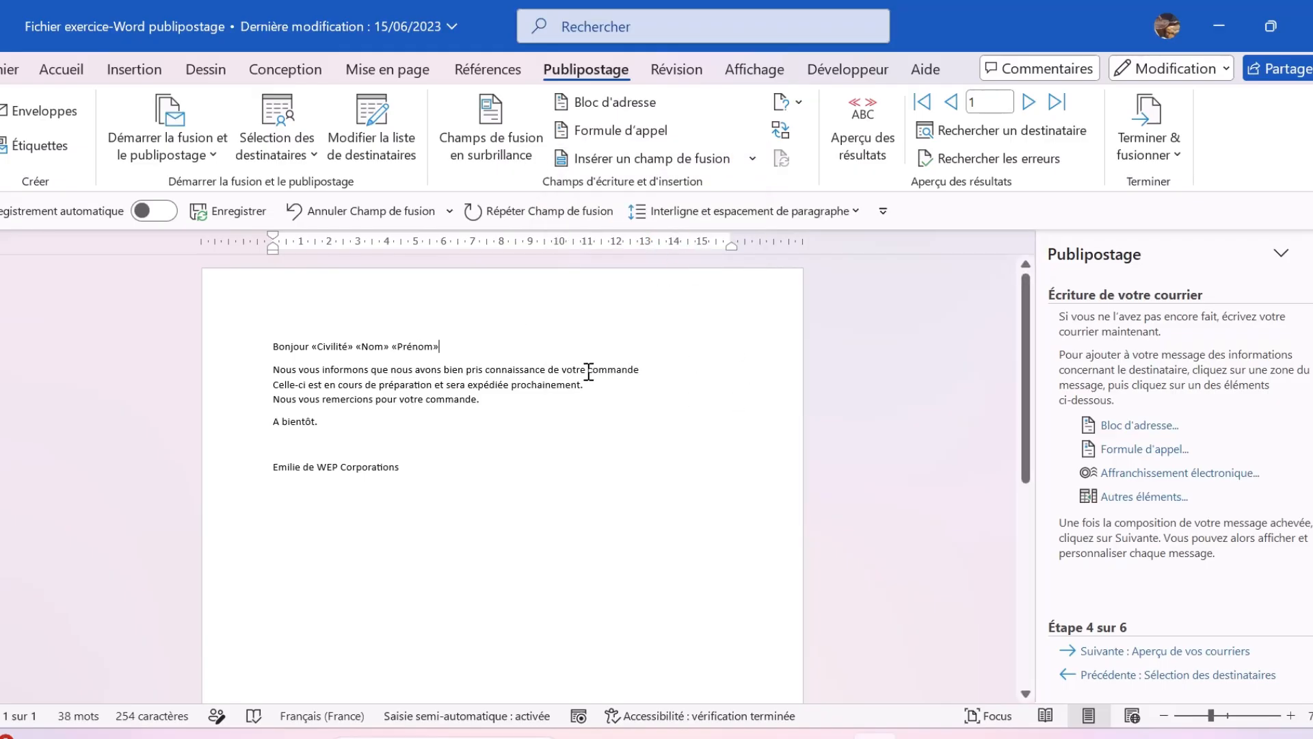
# Step: Insert the Numéro_de_commande merge field at the end of the first sentence, after "votre commande"
pyautogui.click(674, 370)
pyautogui.click(751, 159)
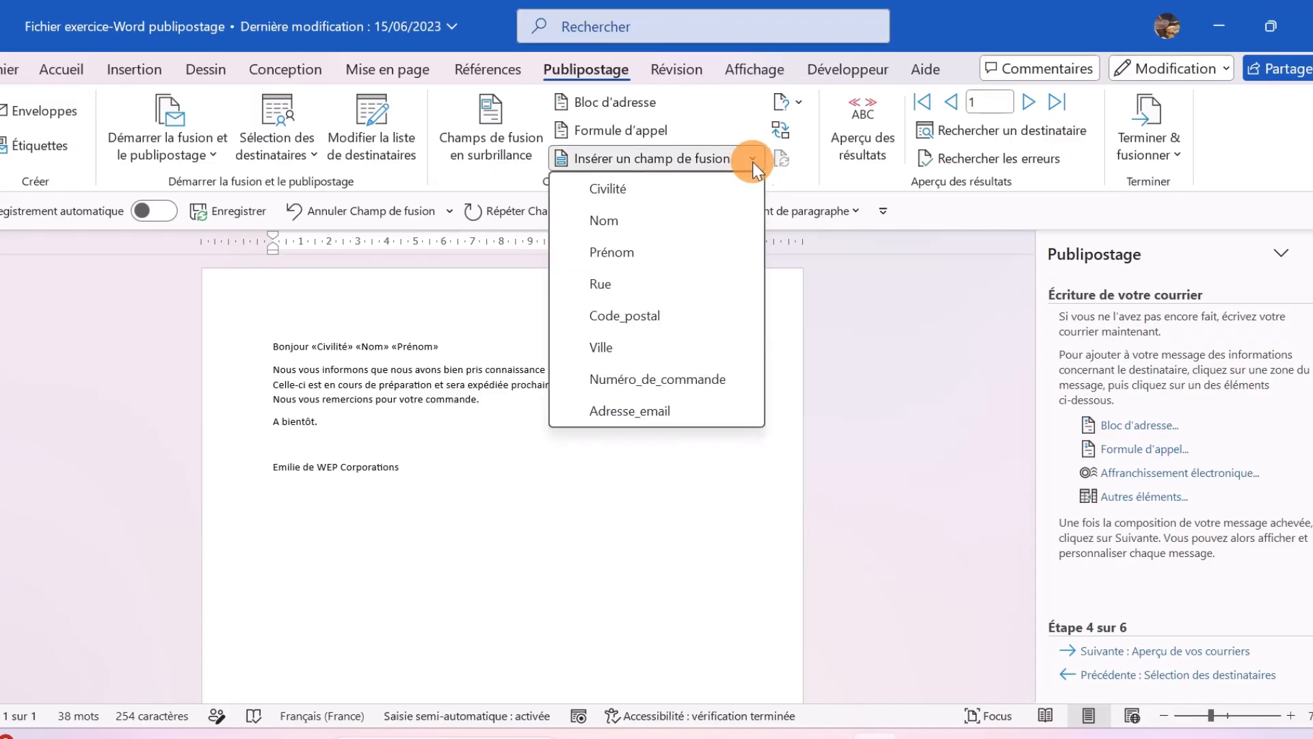
pyautogui.click(662, 380)
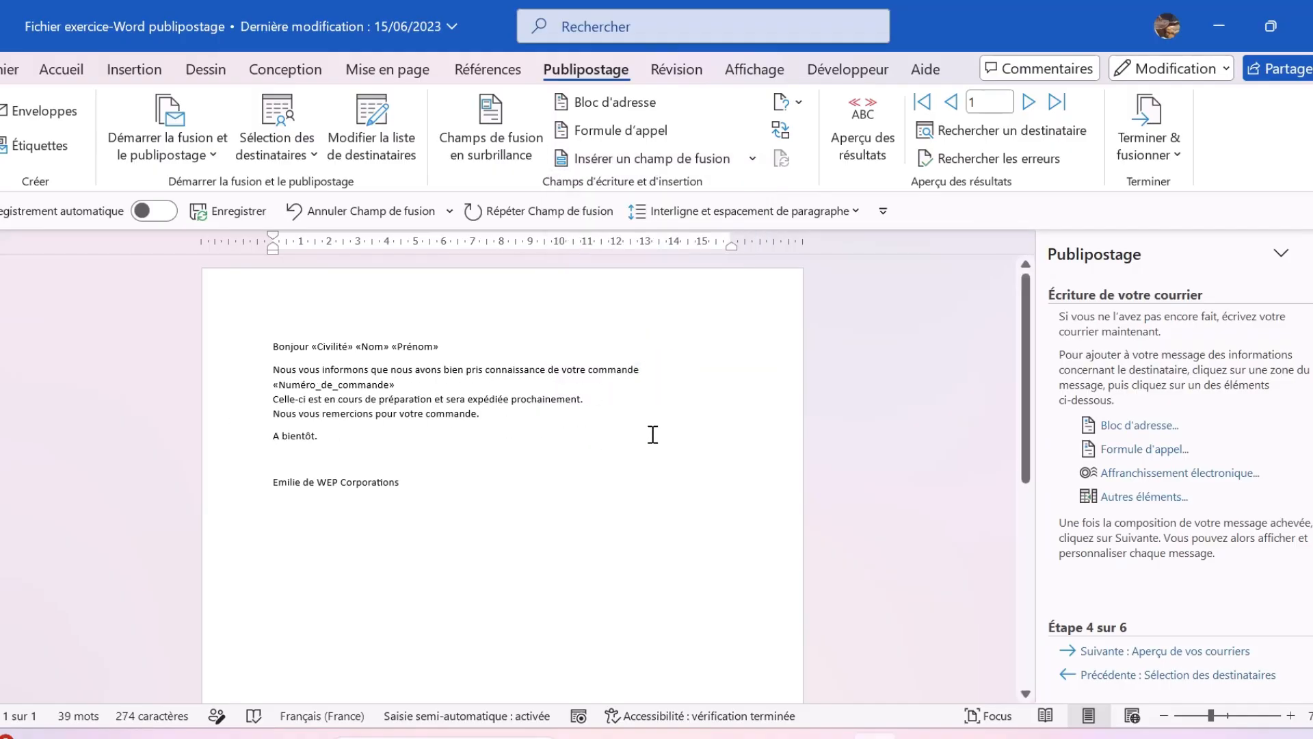
# Step: Replace the period after "prochainement" with "à l'adresse suivante :" and add an empty line below it
pyautogui.click(608, 403)
pyautogui.press('BackSpace')
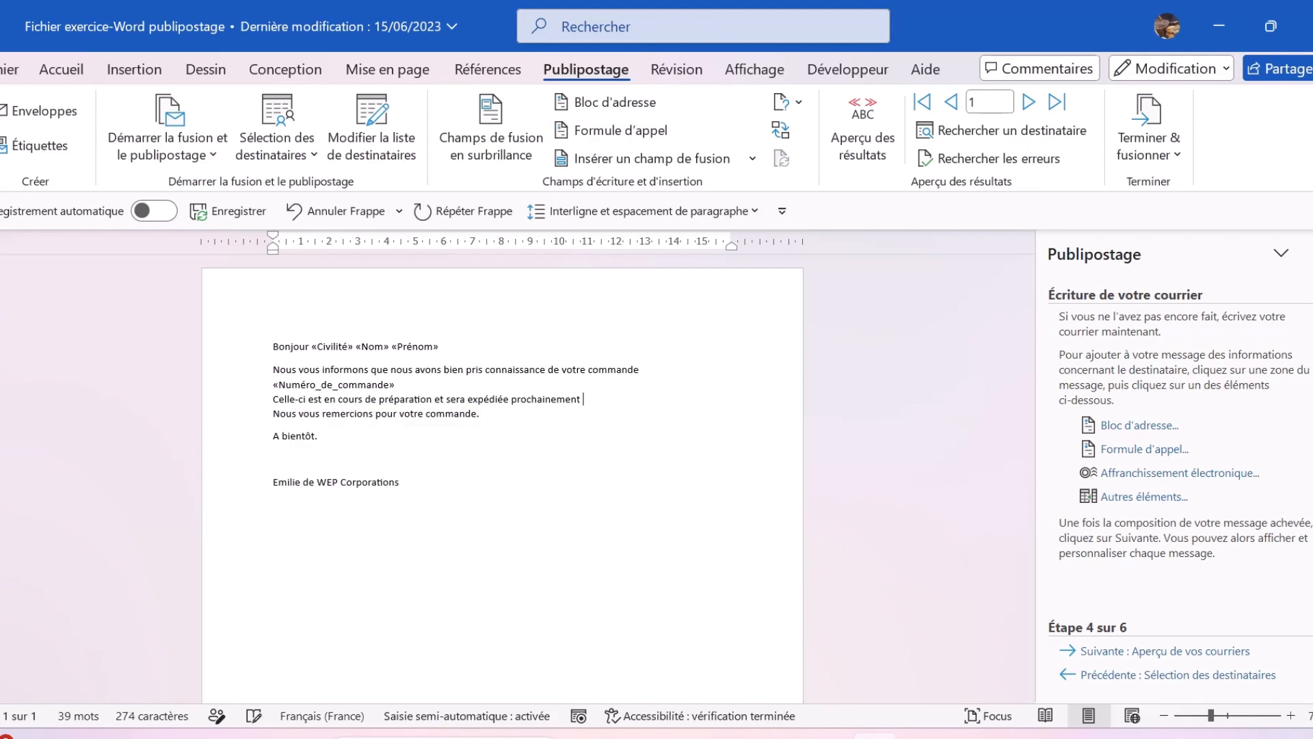
pyautogui.write("à l'")
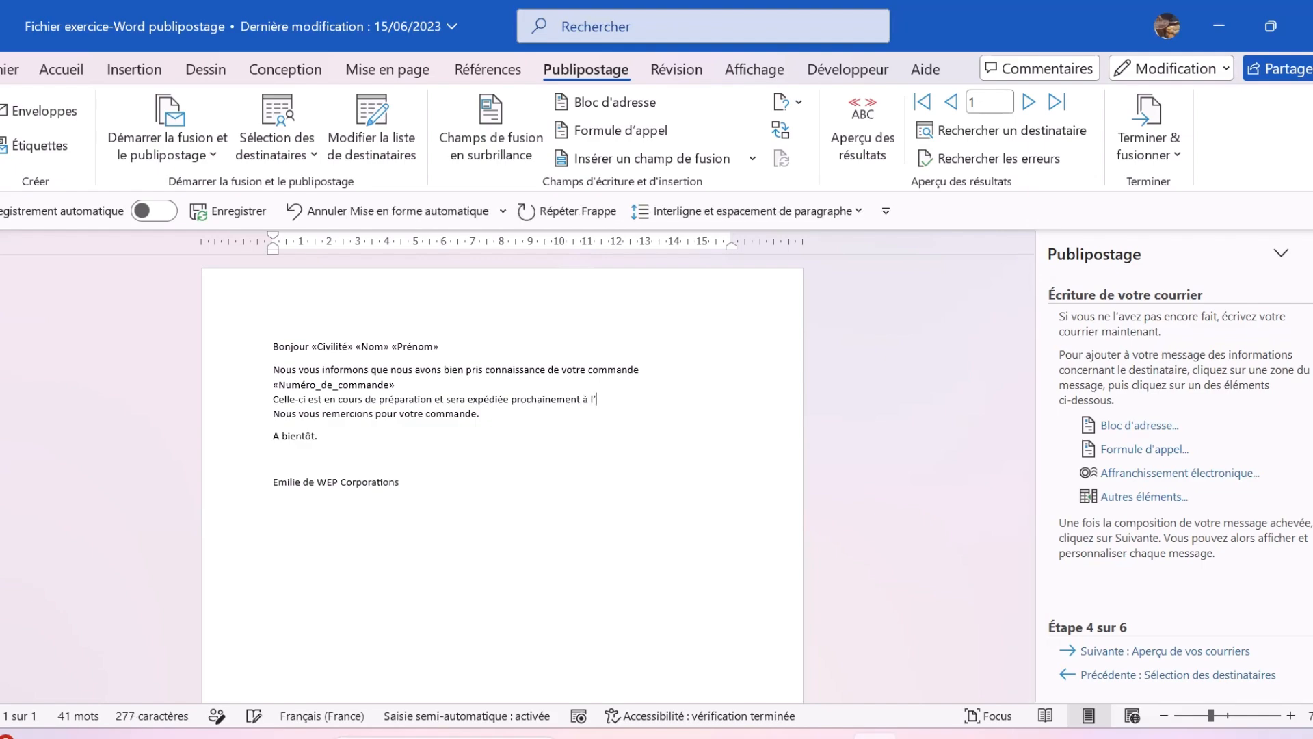
pyautogui.write('adresse suivante :')
pyautogui.press('Return')
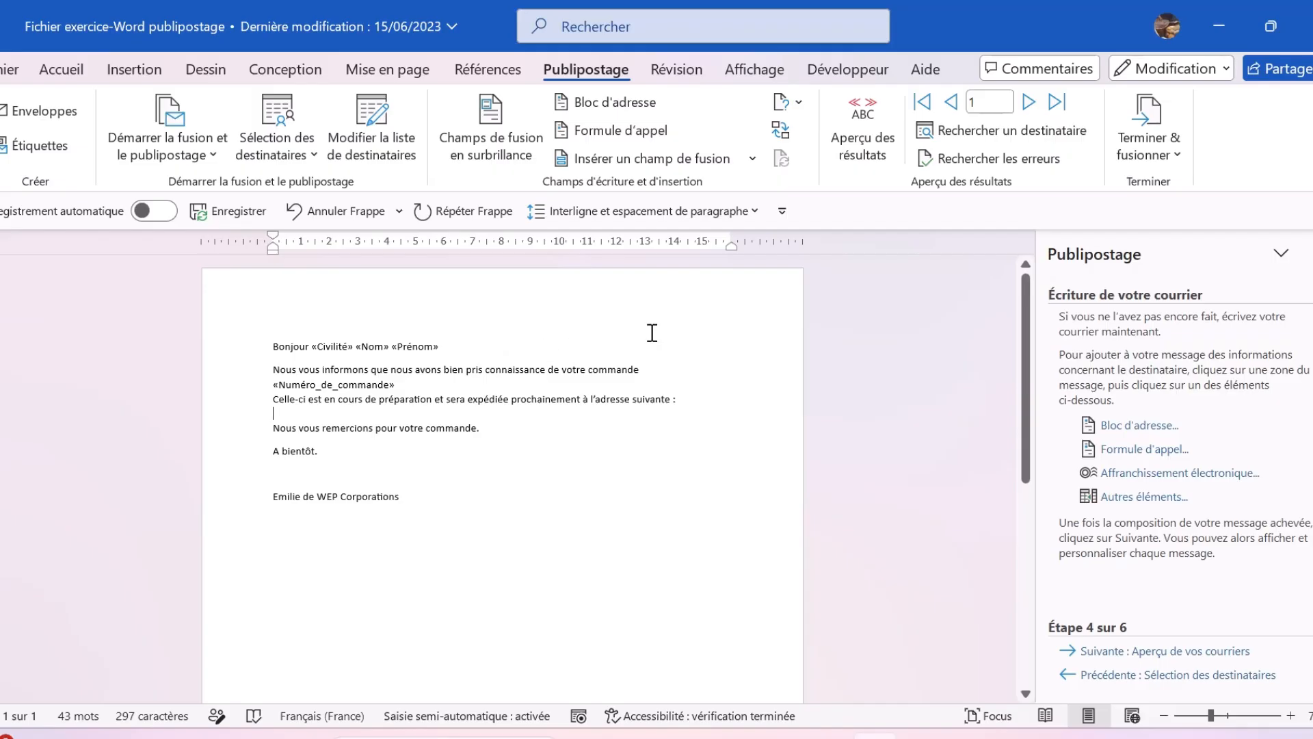
# Step: Begin an address block on the empty line, choosing the recipient name format with full first name, last name and suffix
pyautogui.click(601, 112)
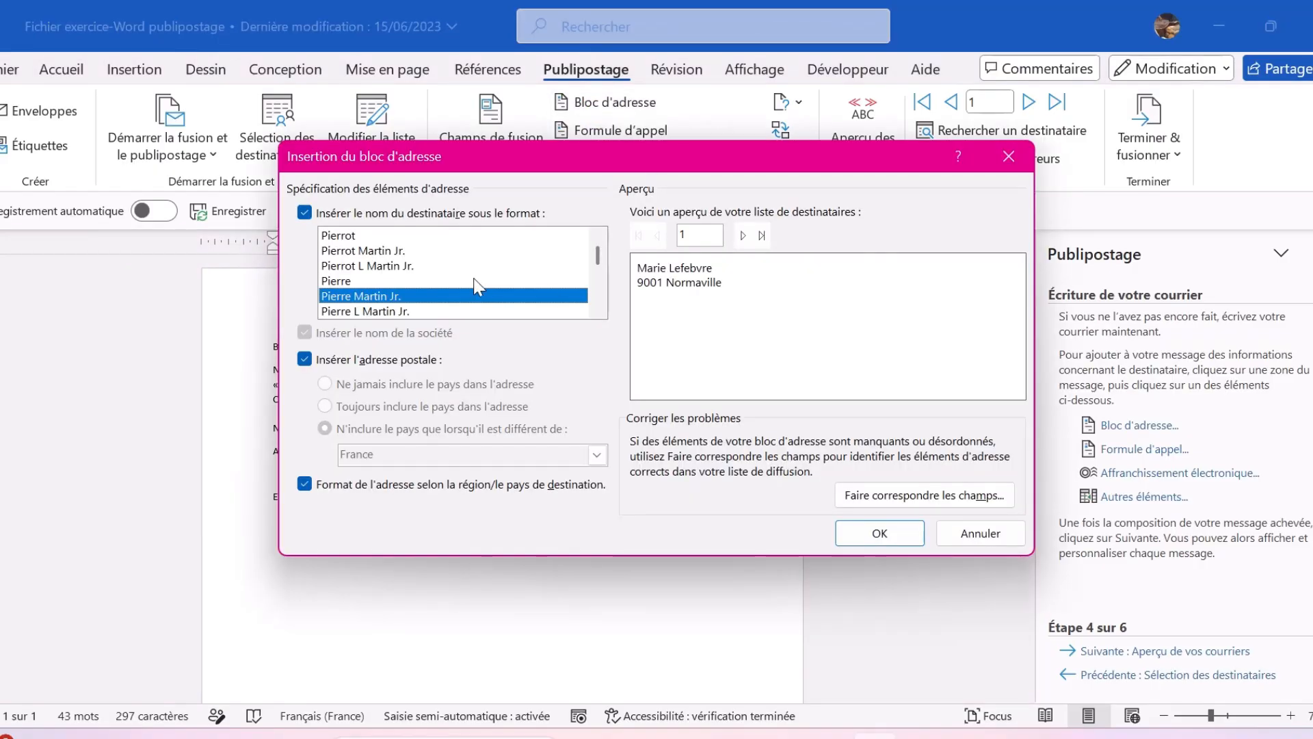
pyautogui.click(382, 262)
pyautogui.click(372, 236)
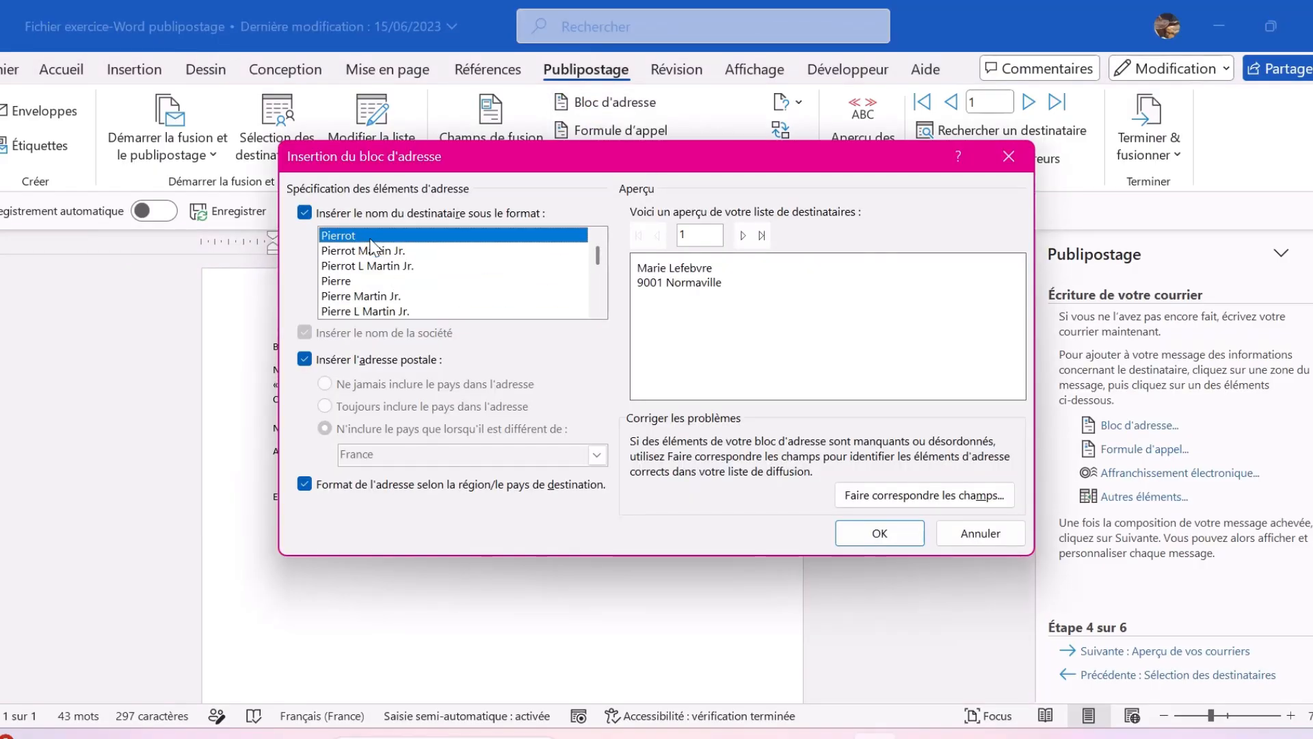
pyautogui.click(362, 298)
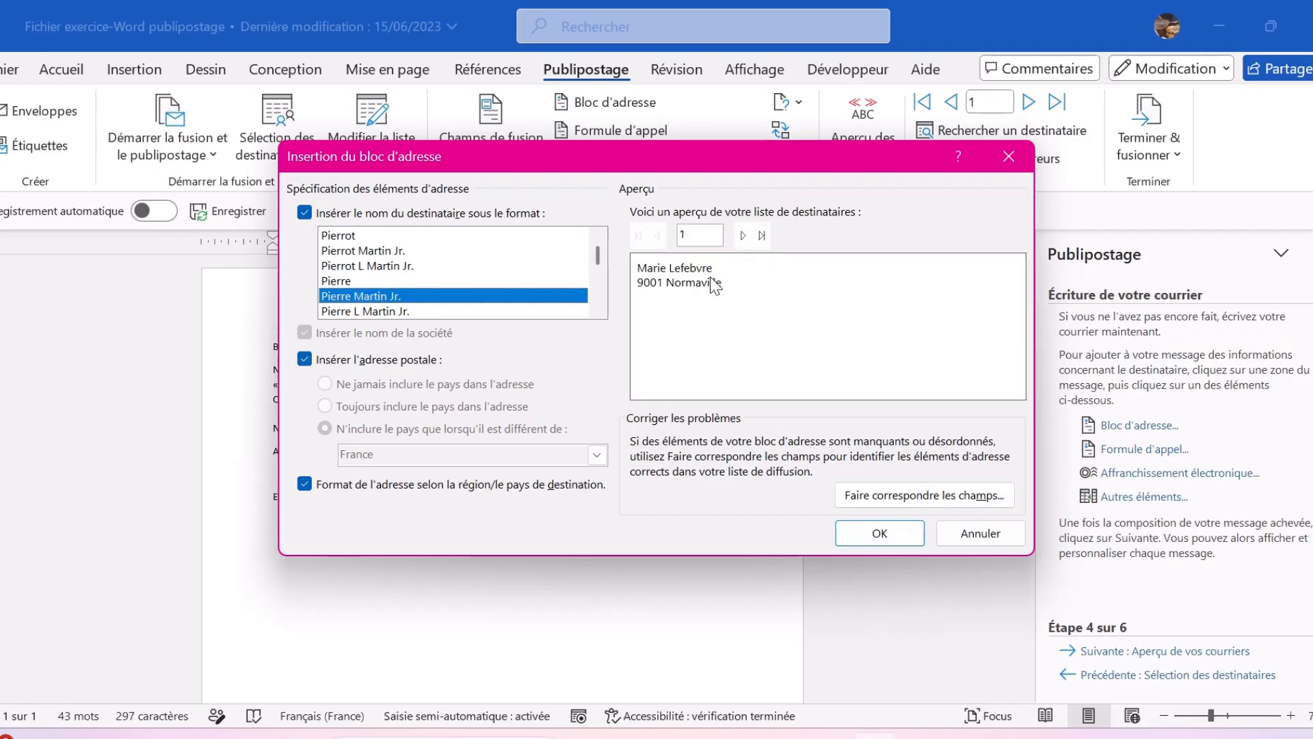
# Step: Match the Adresse 1 field to the Rue column and insert the address block into the letter
pyautogui.click(924, 494)
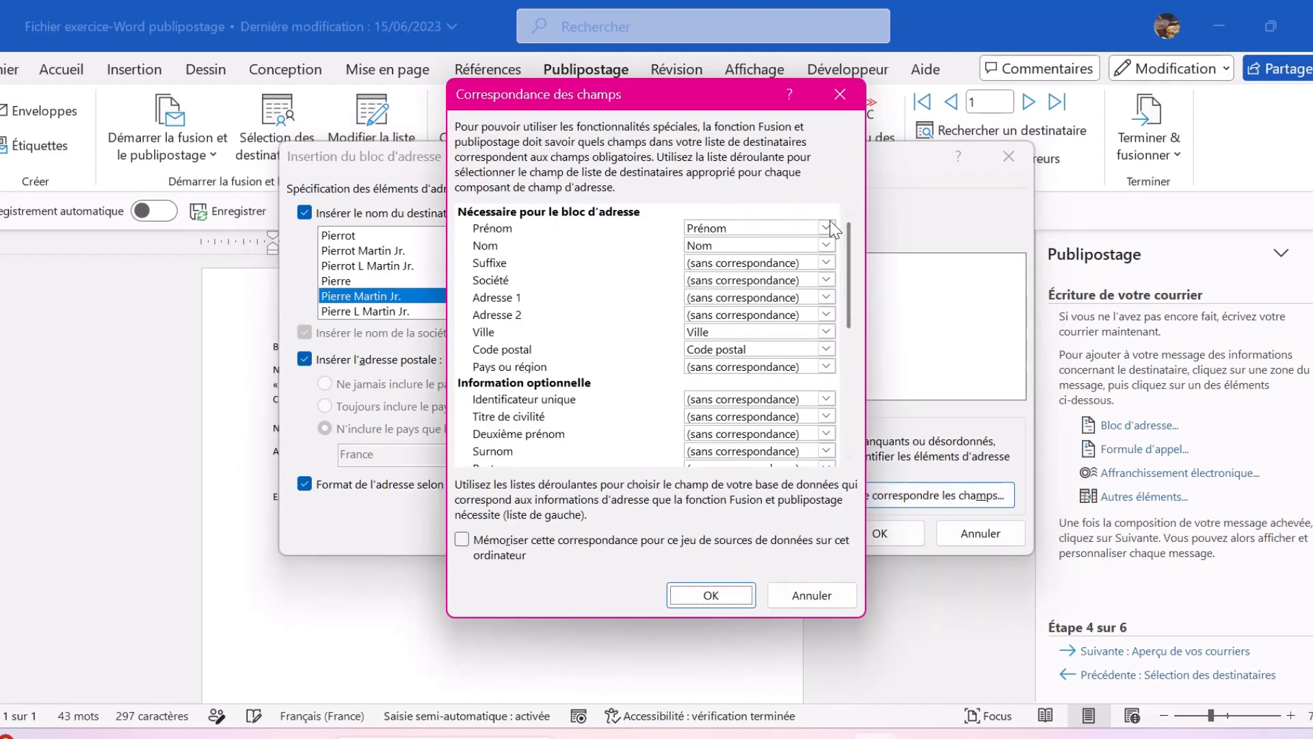
pyautogui.moveTo(849, 249)
pyautogui.mouseDown()
pyautogui.moveTo(844, 337)
pyautogui.moveTo(848, 252)
pyautogui.mouseUp()
pyautogui.click(827, 297)
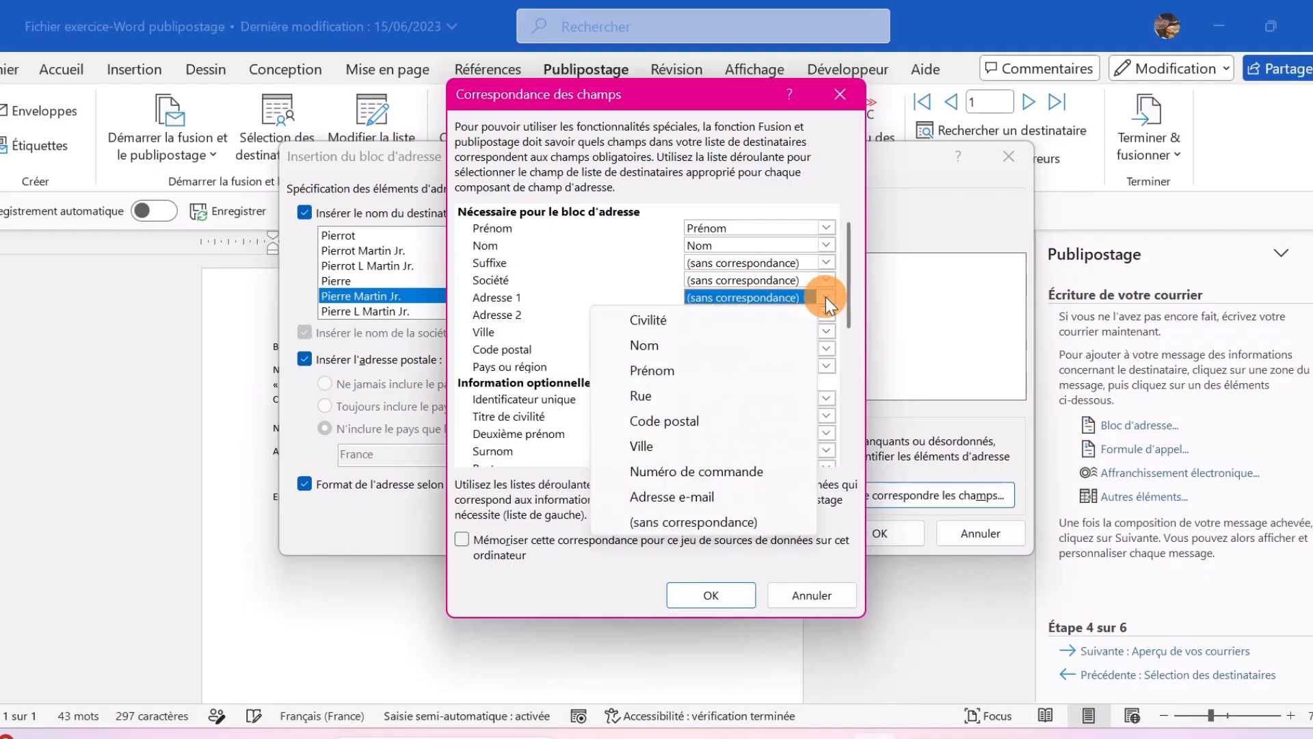
pyautogui.click(654, 395)
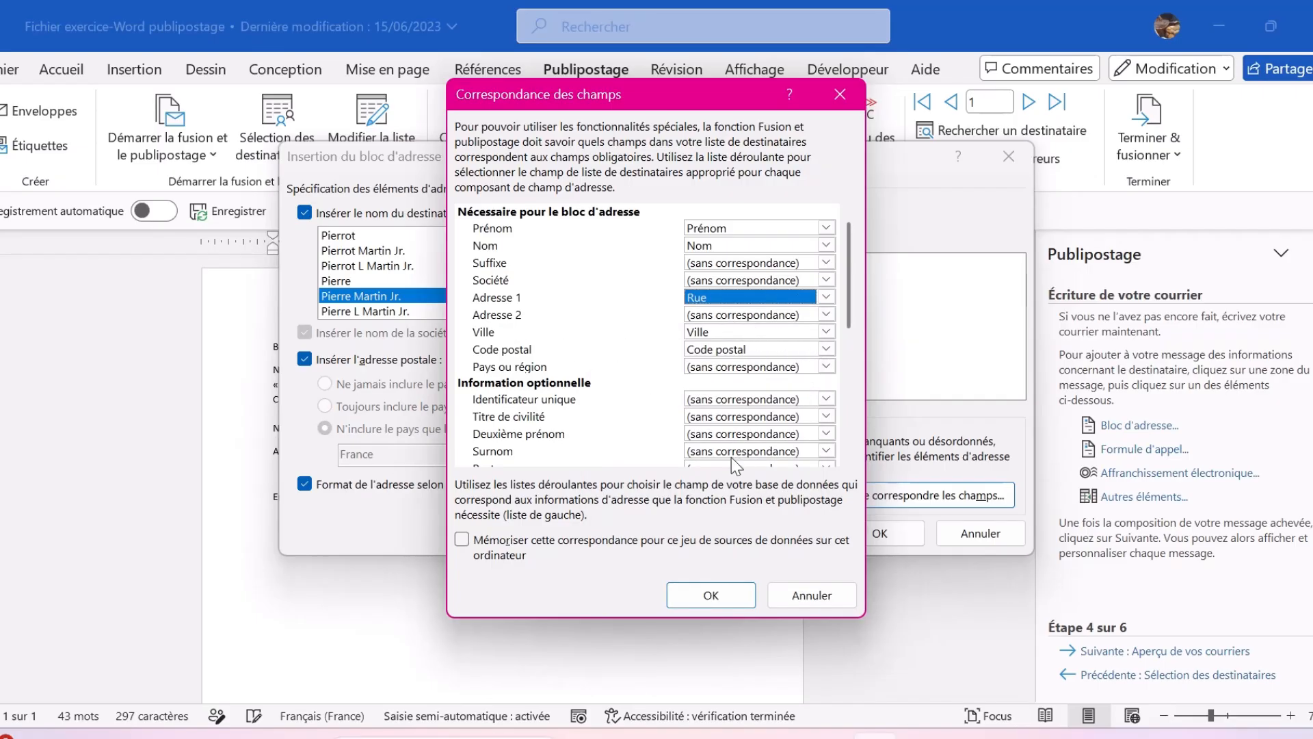
pyautogui.click(710, 595)
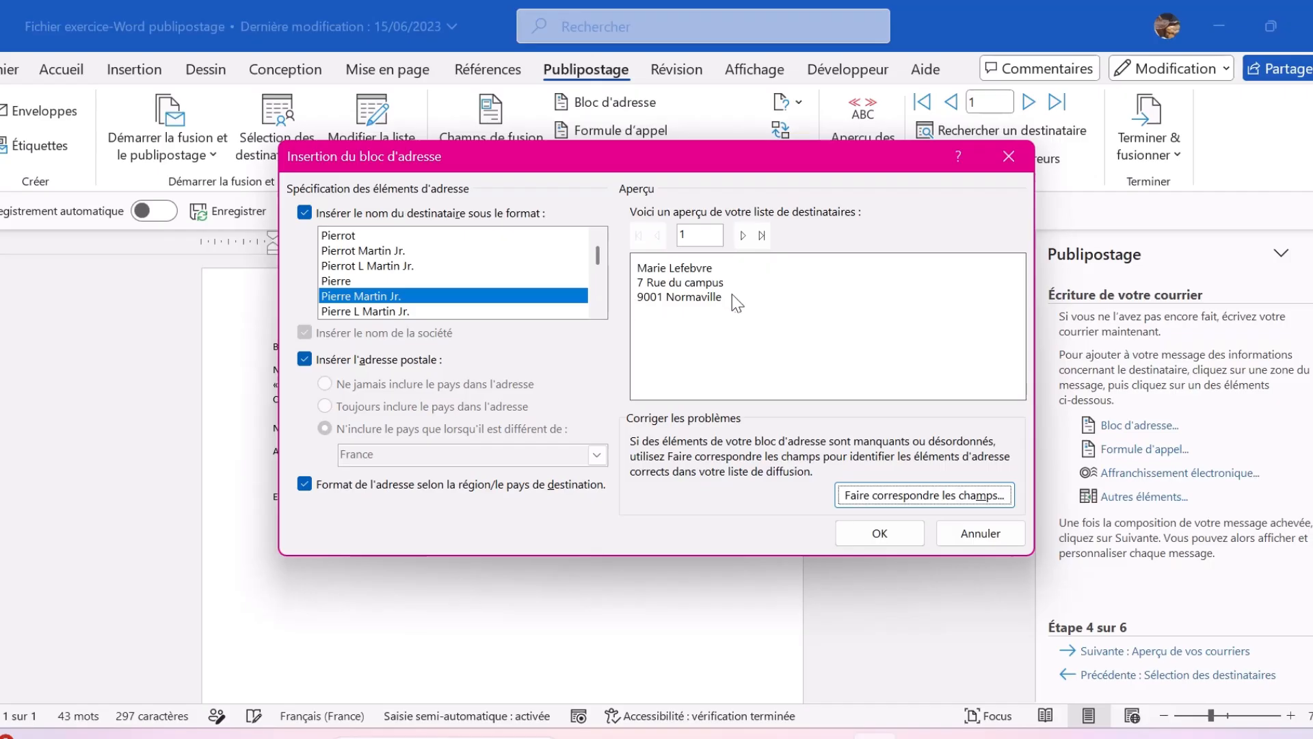
pyautogui.click(879, 534)
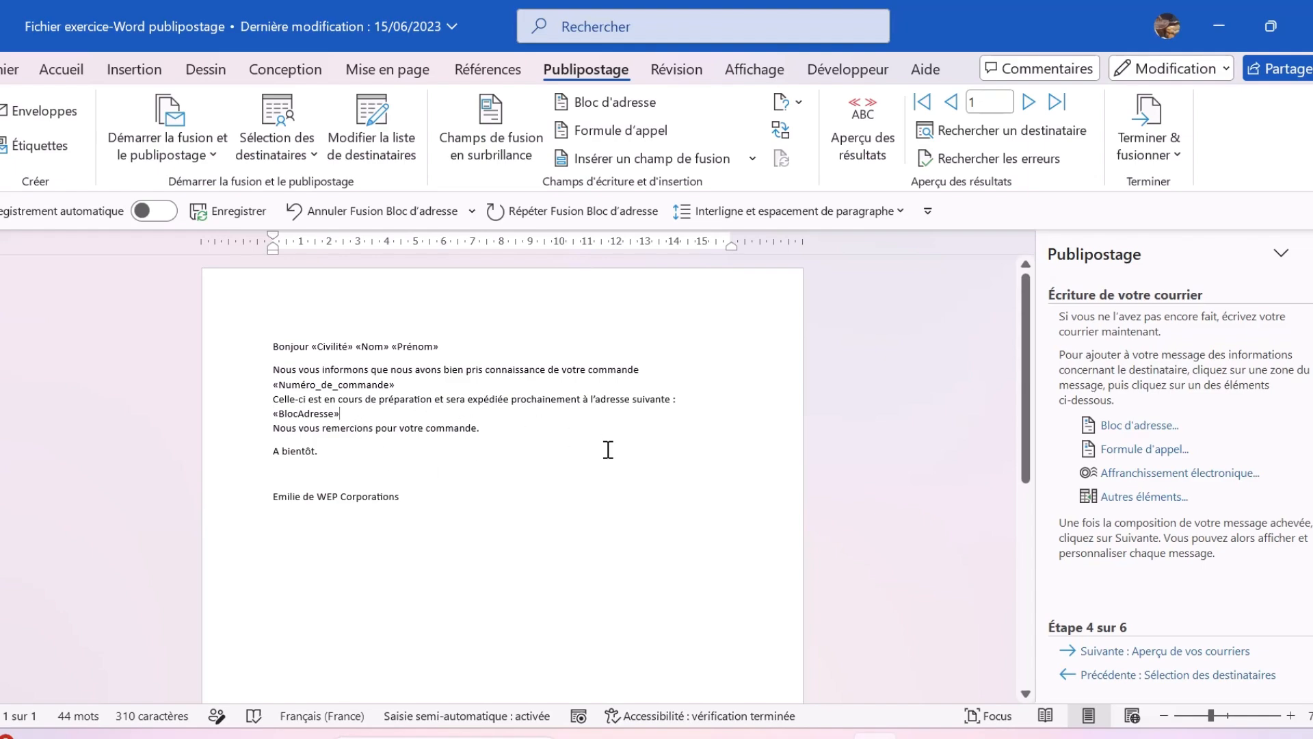
# Step: Check the merge fields with temporary highlighting, and preview the merged letters from recipient 1 through recipient 6
pyautogui.click(501, 153)
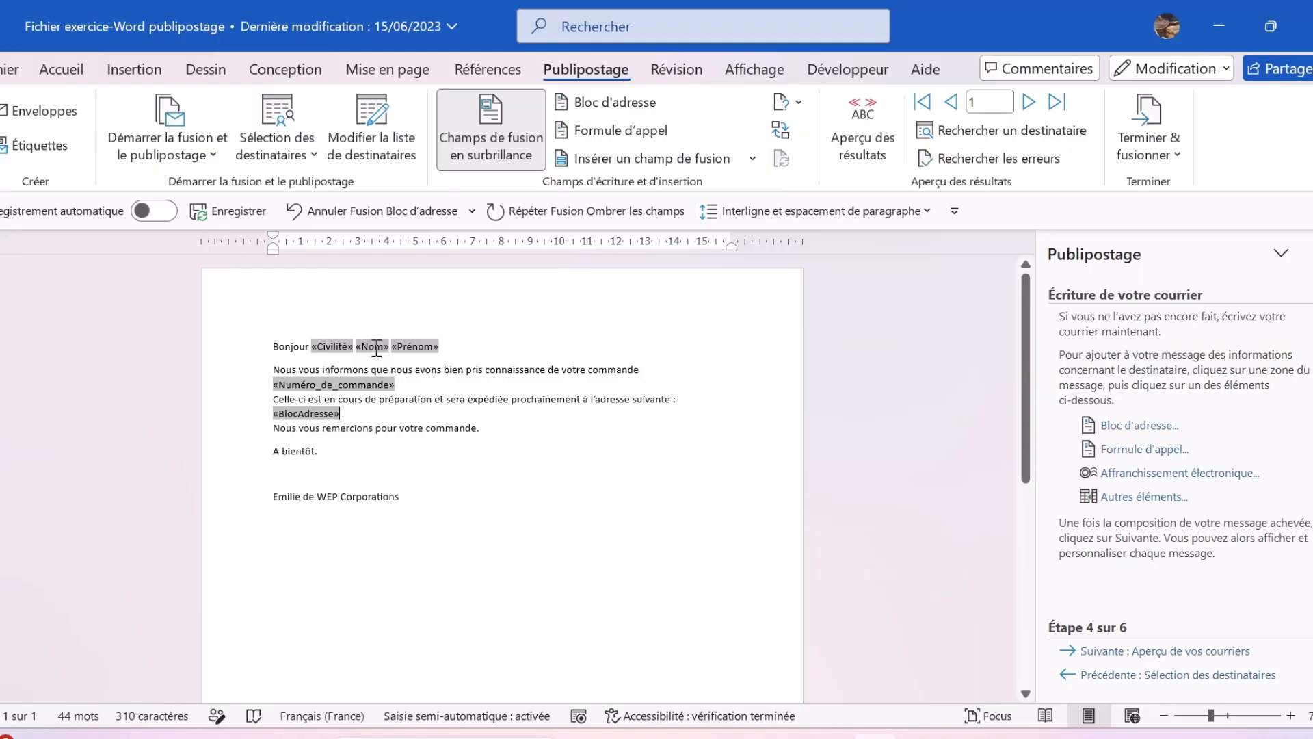
pyautogui.click(508, 145)
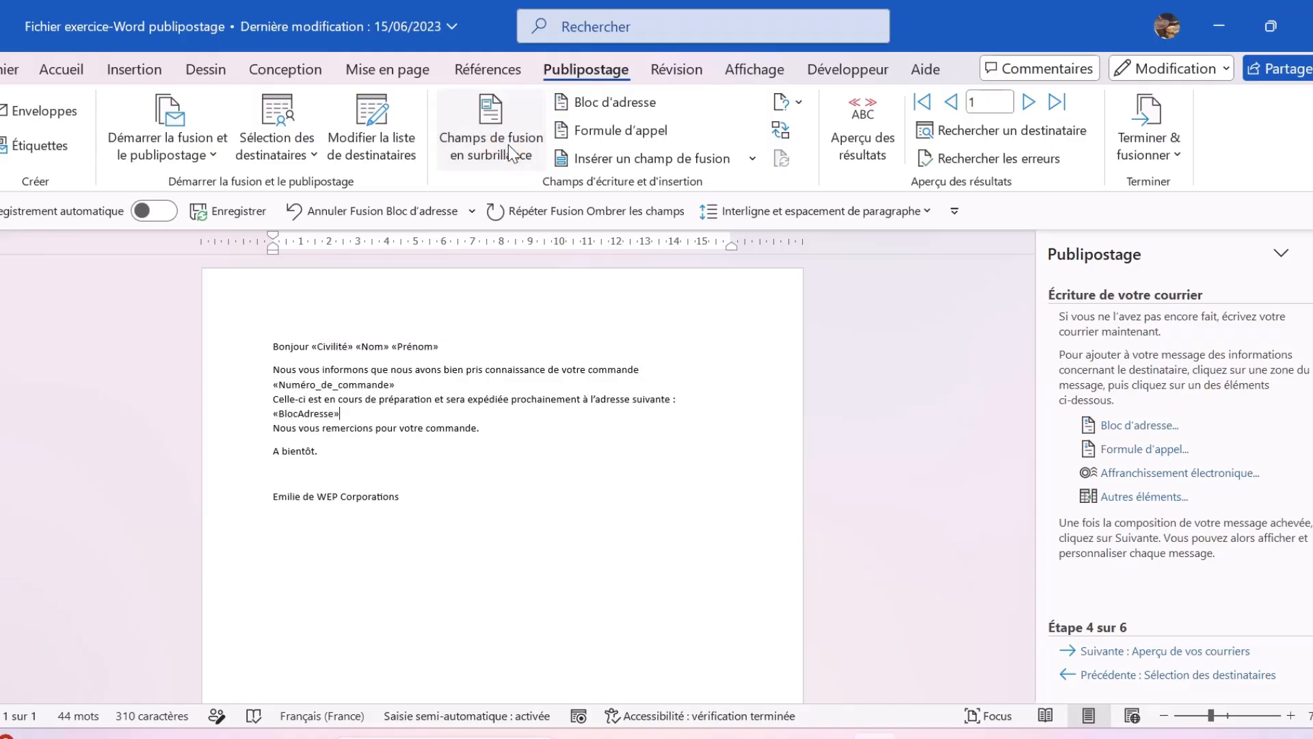
pyautogui.click(855, 132)
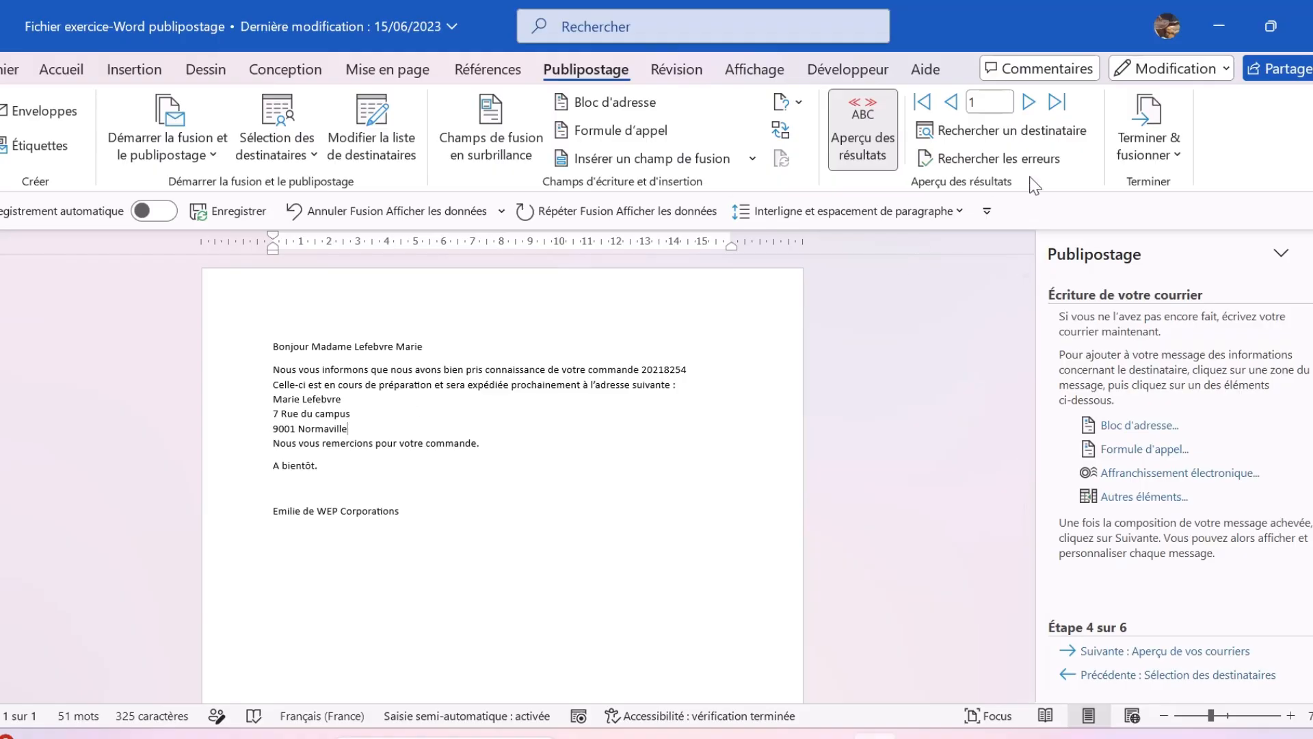
pyautogui.click(1028, 102)
pyautogui.click(1029, 102)
pyautogui.click(1028, 102)
pyautogui.click(1028, 102)
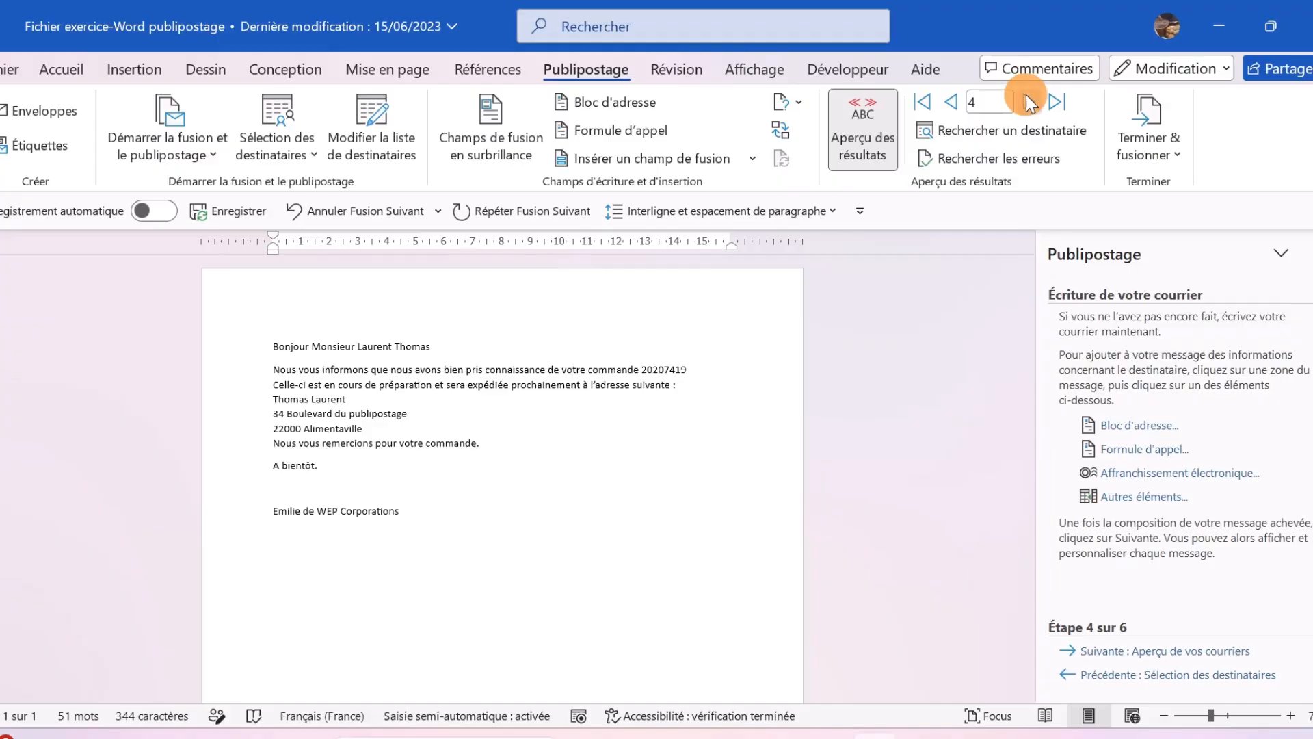
pyautogui.click(1028, 102)
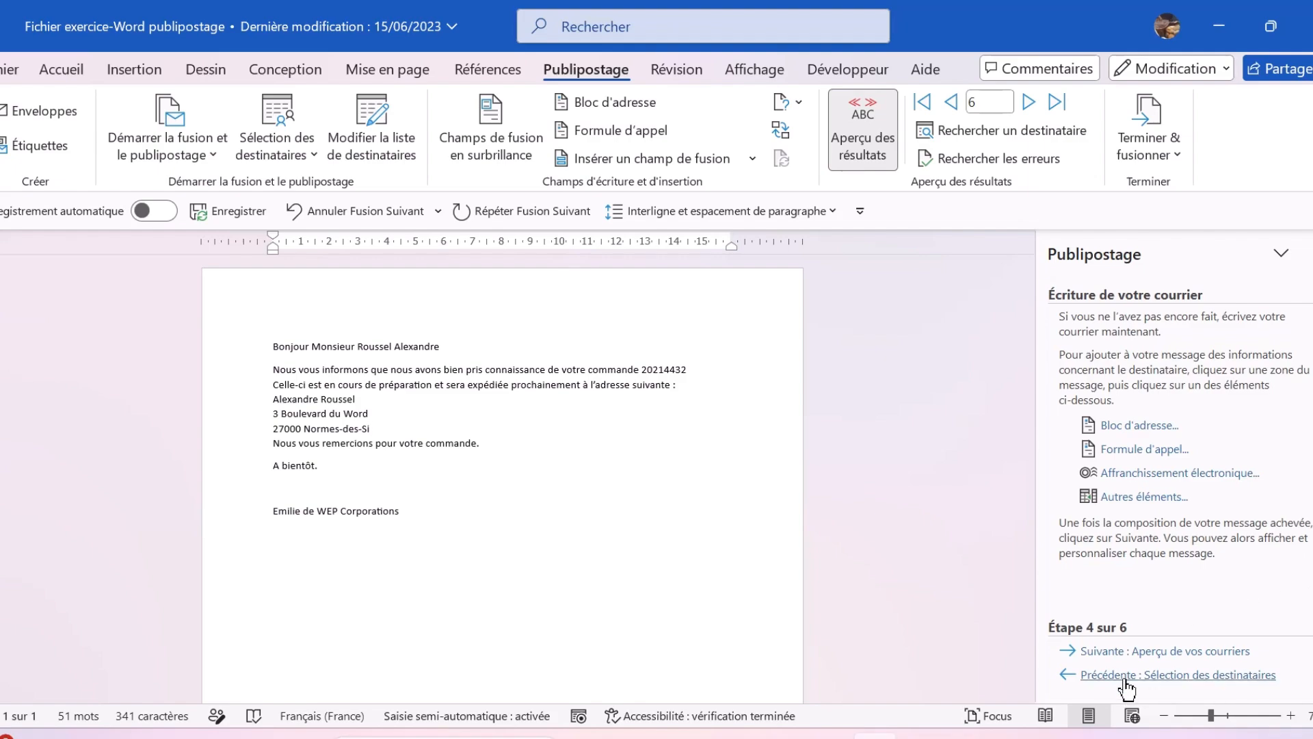
# Step: Advance the mail merge wizard past the letter preview to its final stage, Fin de la fusion
pyautogui.click(1186, 656)
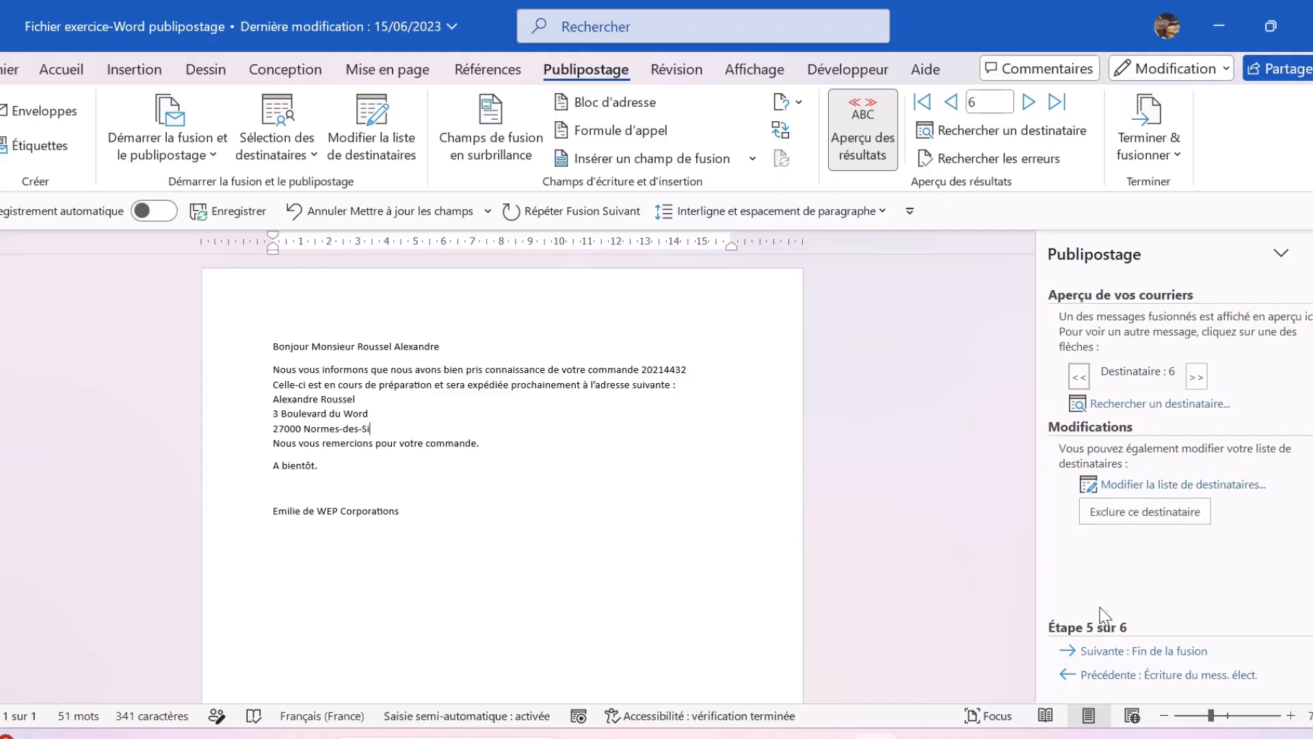
pyautogui.click(1113, 650)
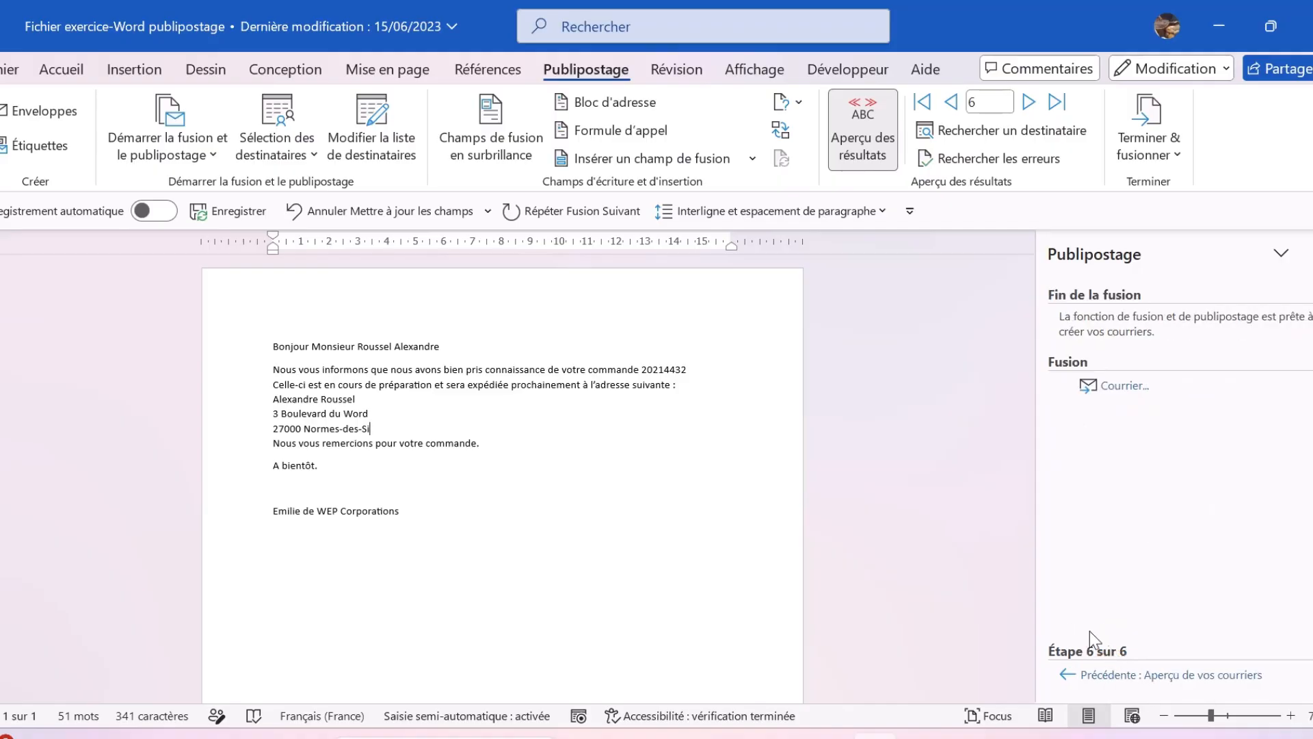
# Step: Review the e-mail merge options for the recipient field Adresse_email, subject line, message format and records, and cancel without sending
pyautogui.click(1104, 394)
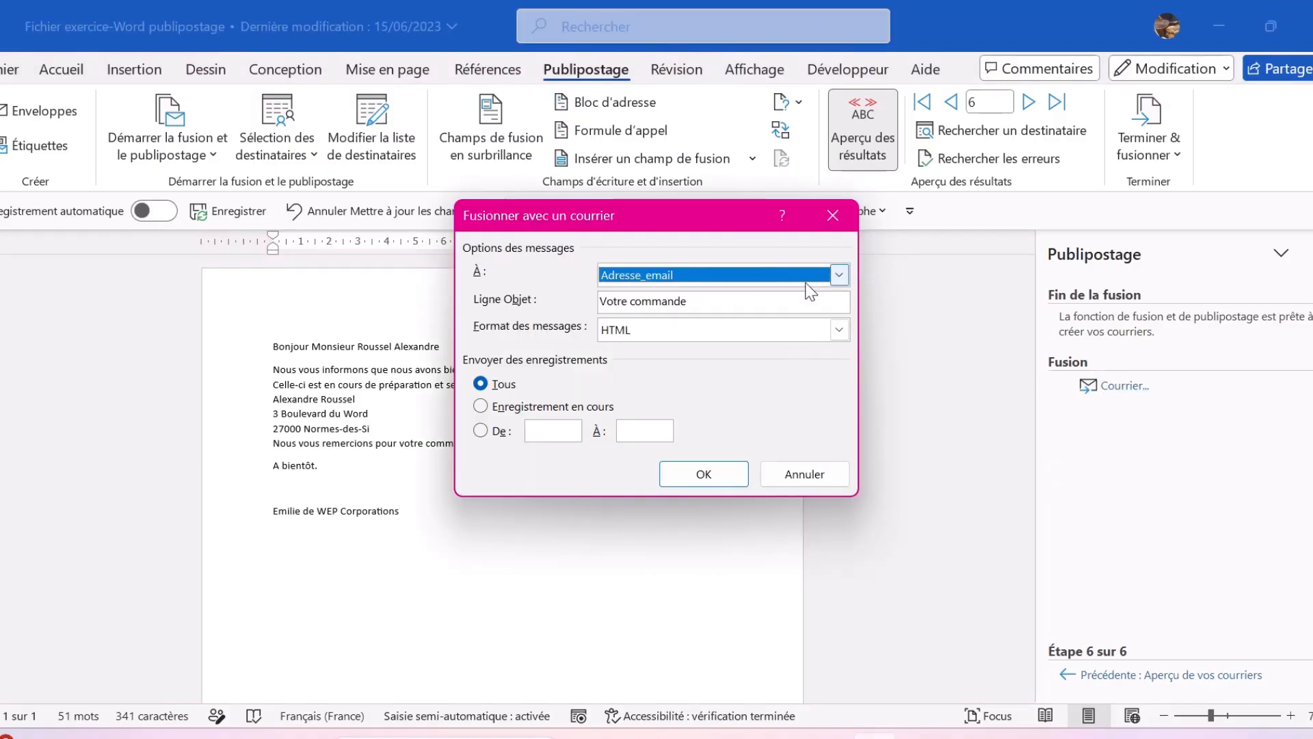
pyautogui.click(850, 275)
pyautogui.click(838, 277)
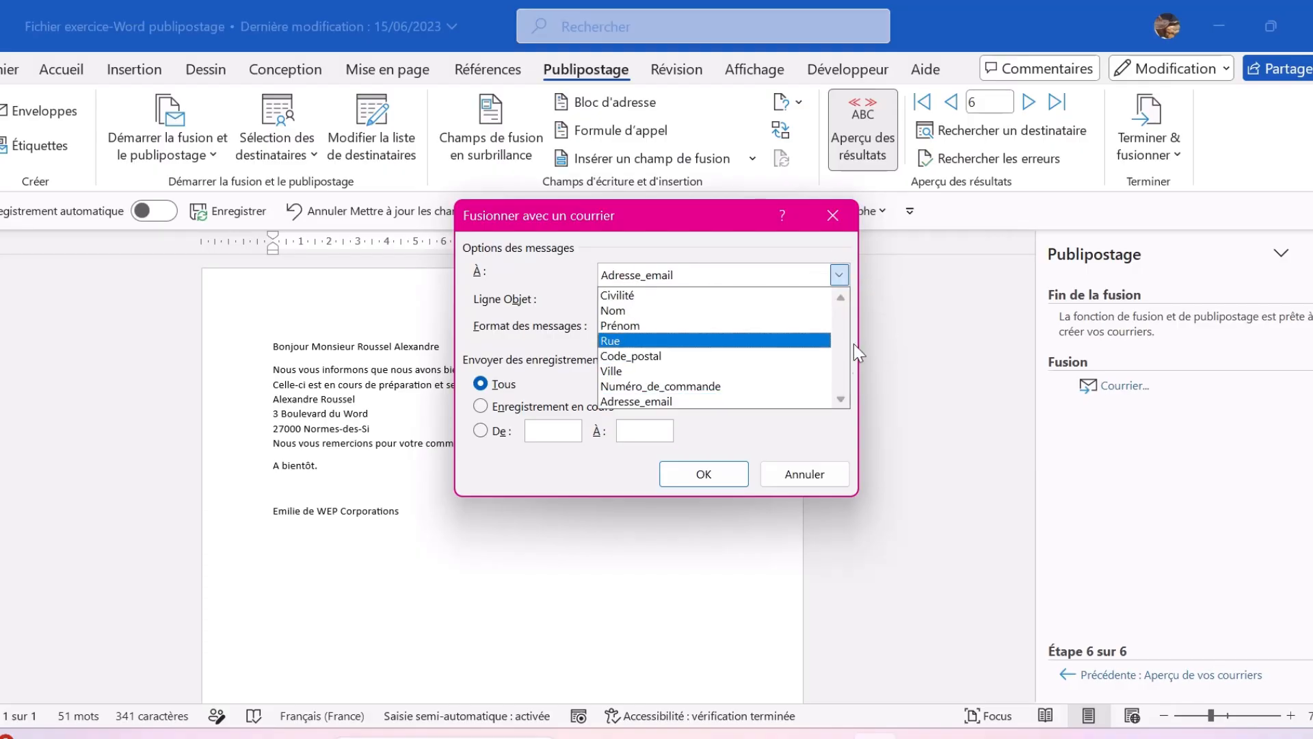
pyautogui.click(671, 400)
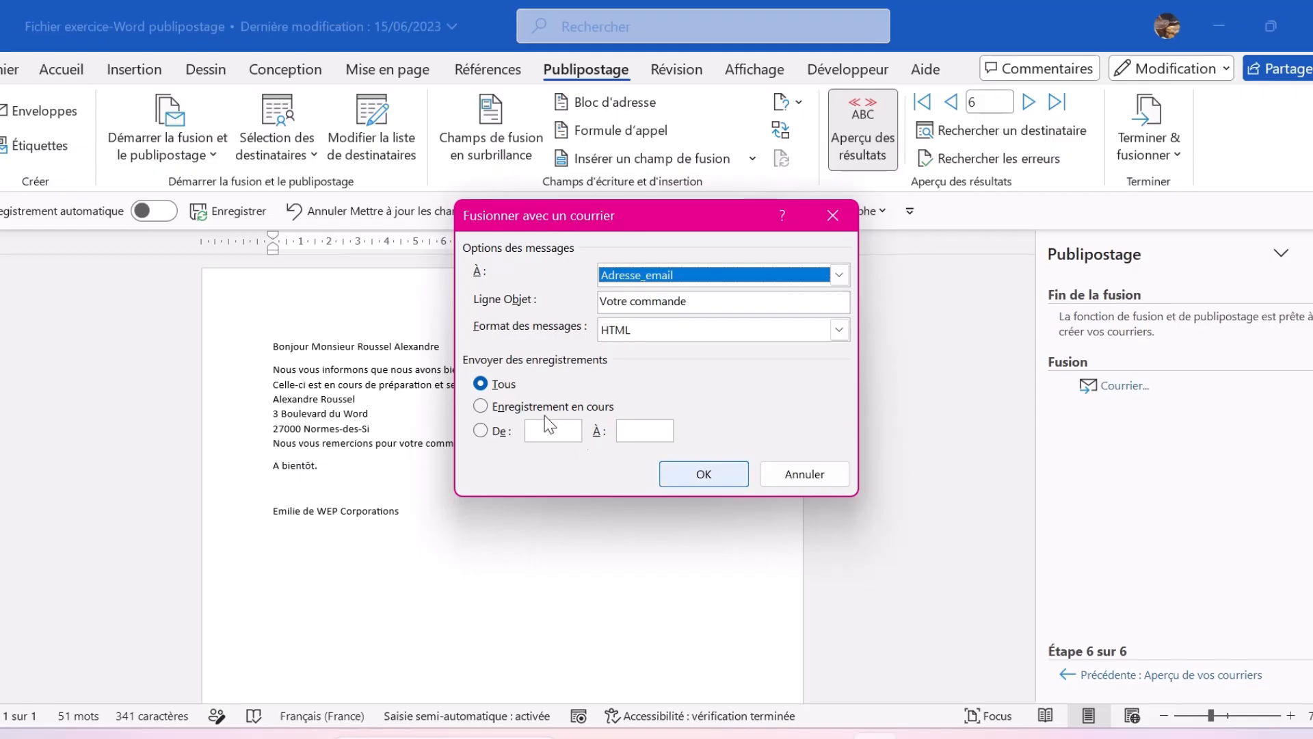
pyautogui.doubleClick(665, 302)
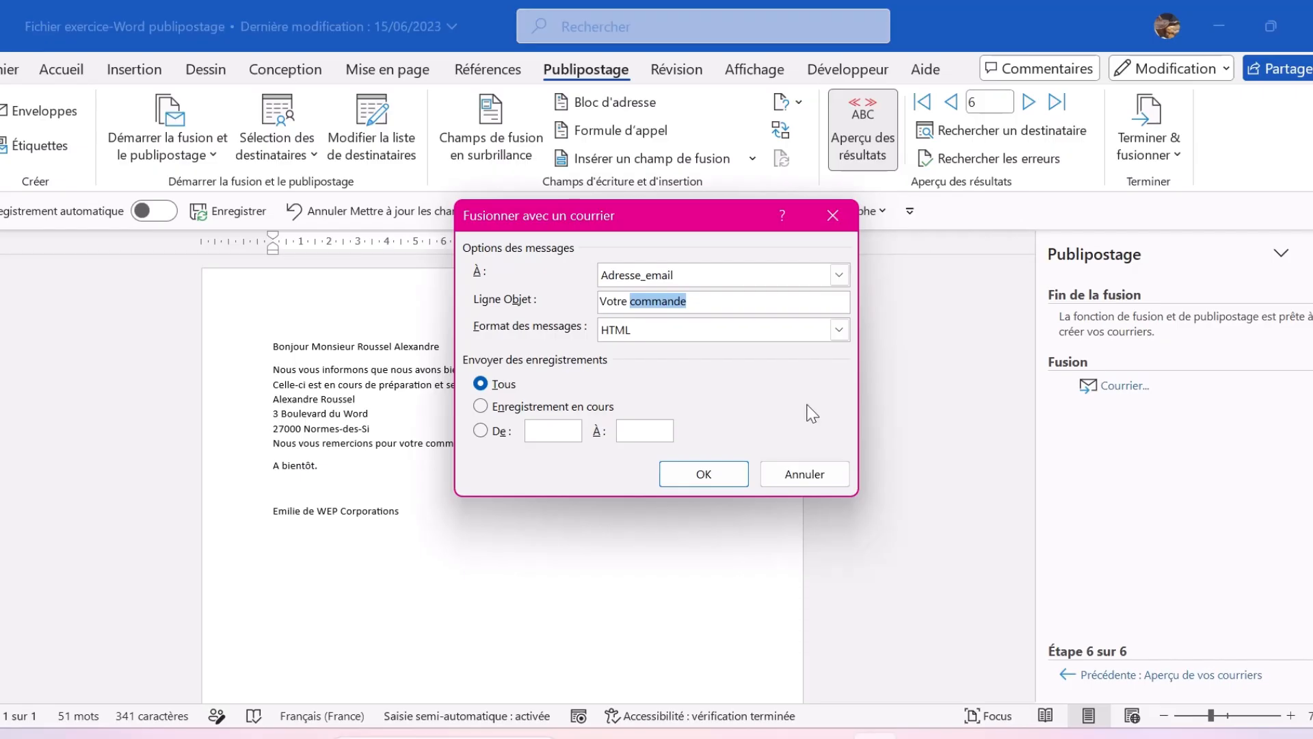
pyautogui.click(806, 472)
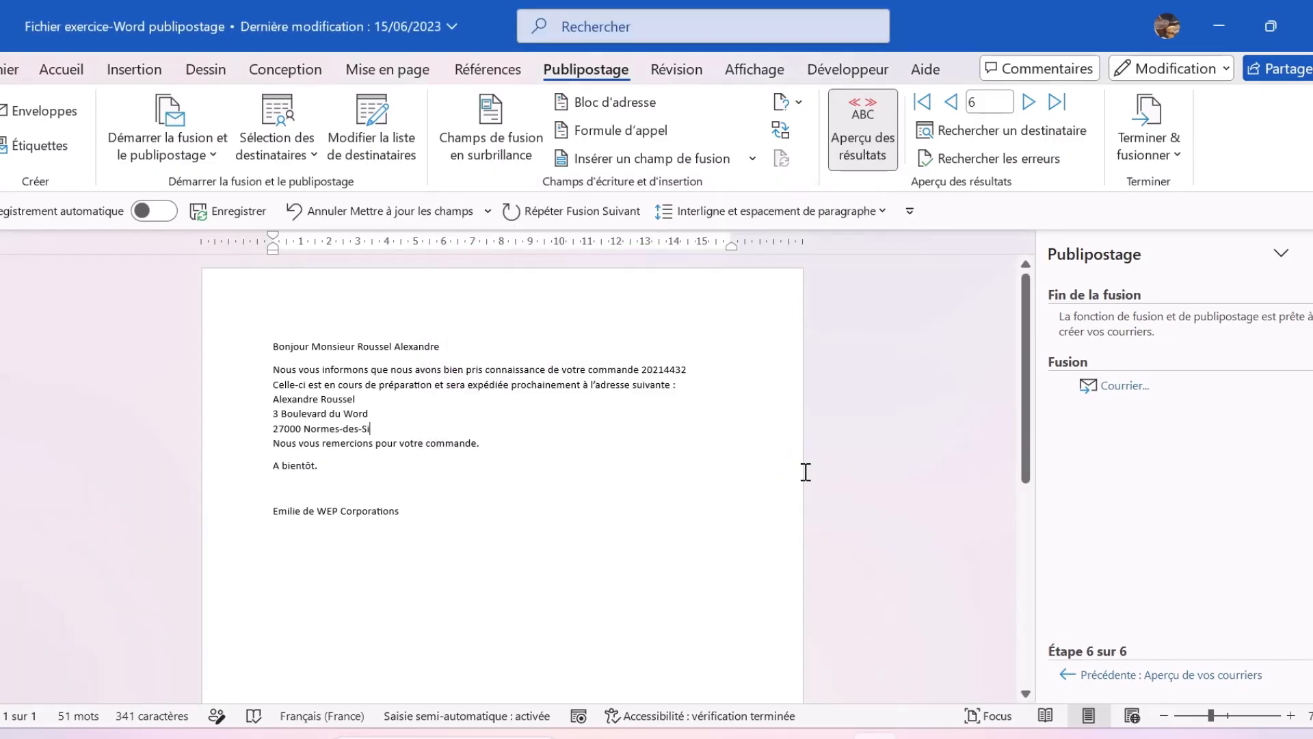